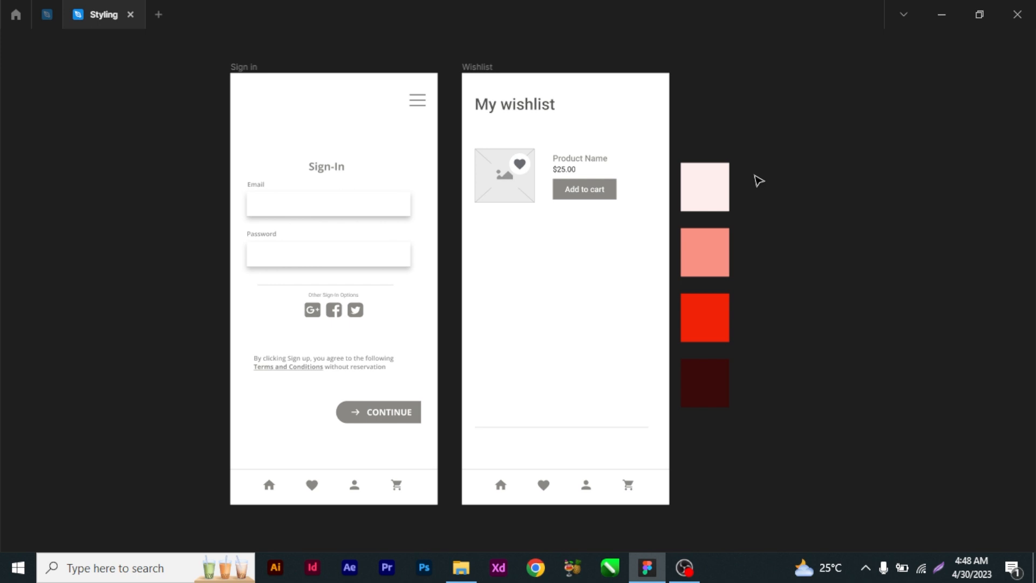
# Restore the hidden interface and create a color style named Header from the dark maroon swatch's fill.
pyautogui.hotkey('ctrl', '\\')
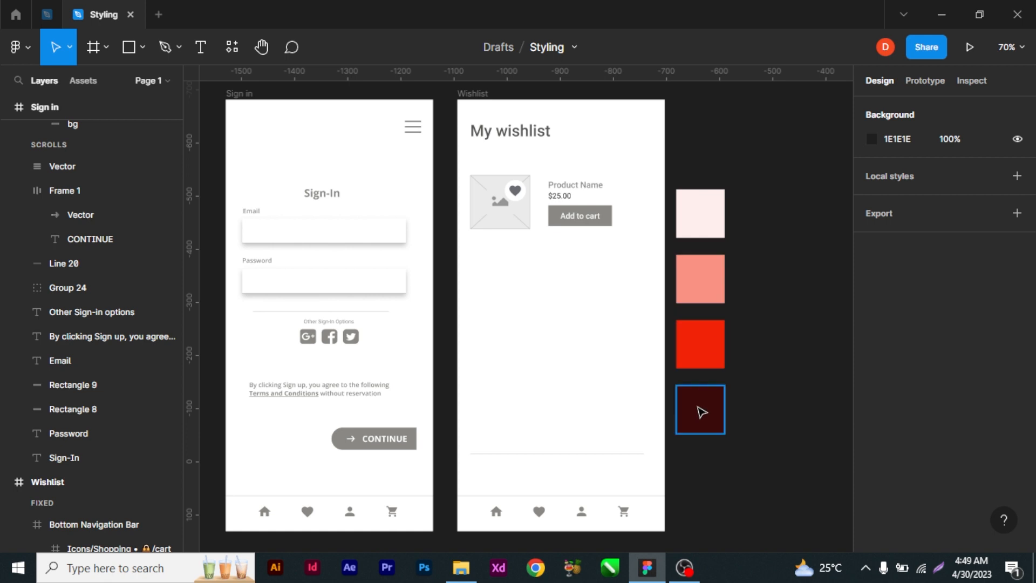
pyautogui.click(701, 414)
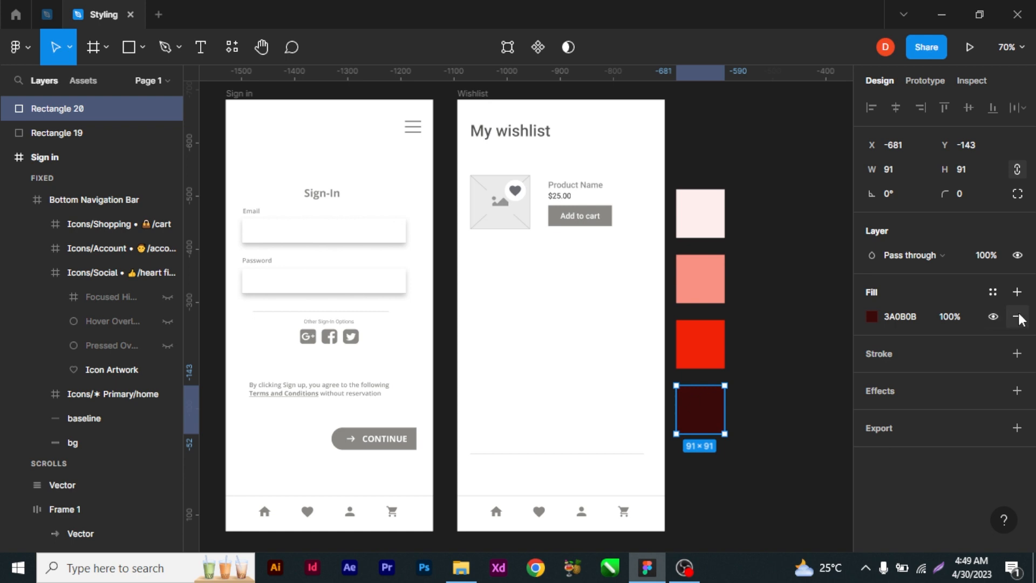
pyautogui.click(992, 294)
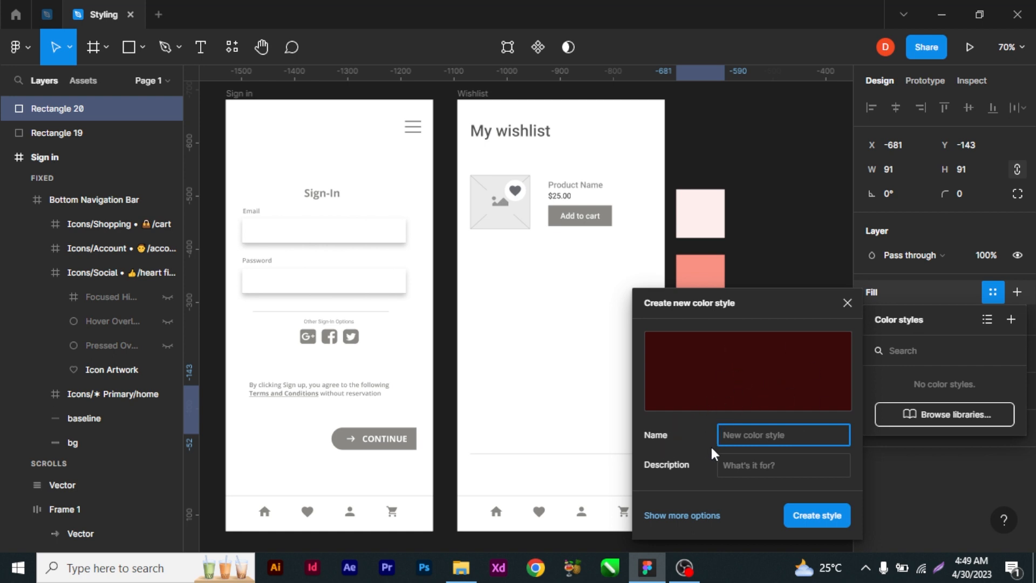
pyautogui.write('Heead')
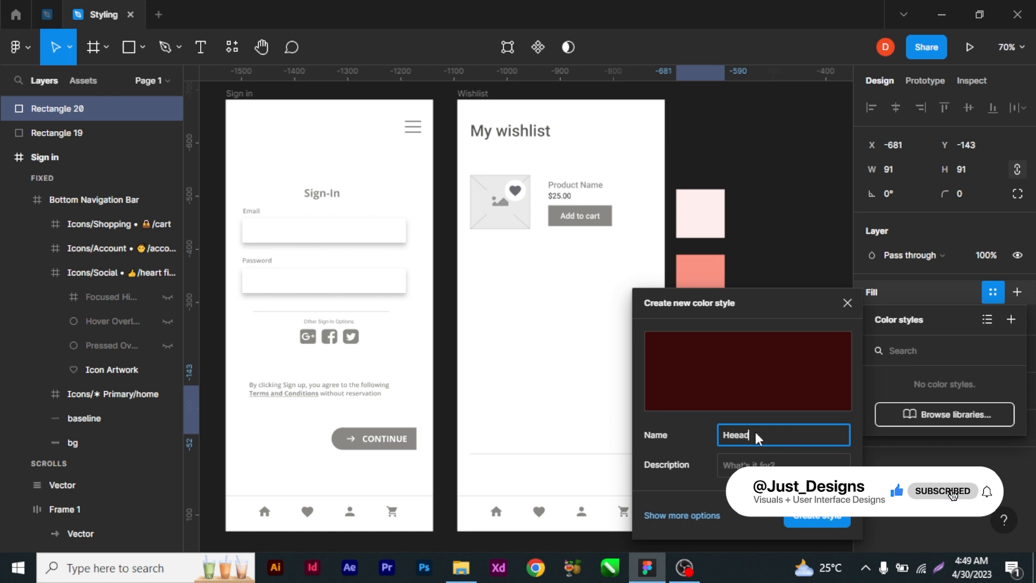
pyautogui.press('BackSpace')
pyautogui.press('BackSpace')
pyautogui.press('BackSpace')
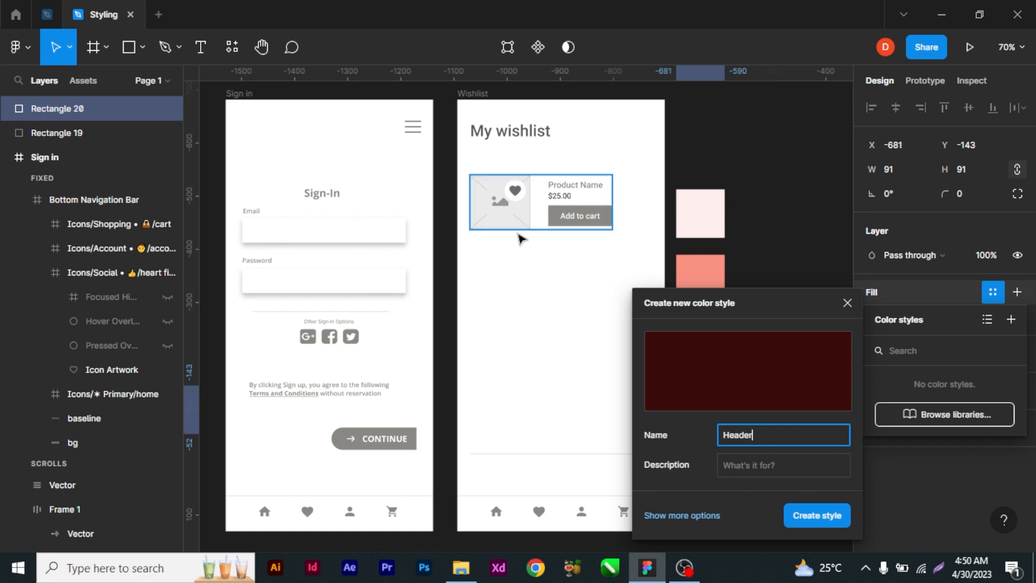
pyautogui.click(820, 519)
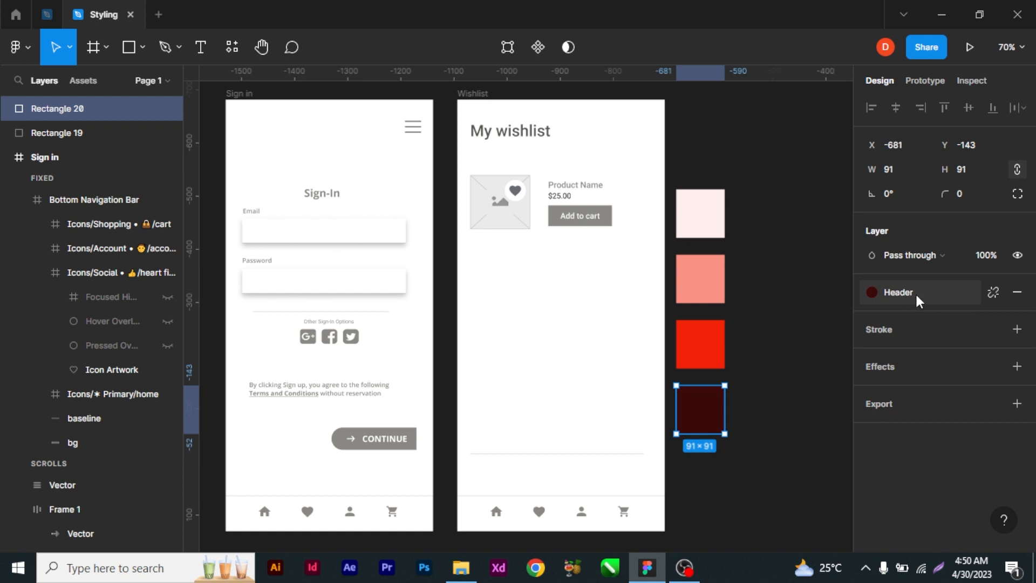
# Create a color style named Buttons from the bright red swatch's fill.
pyautogui.click(704, 353)
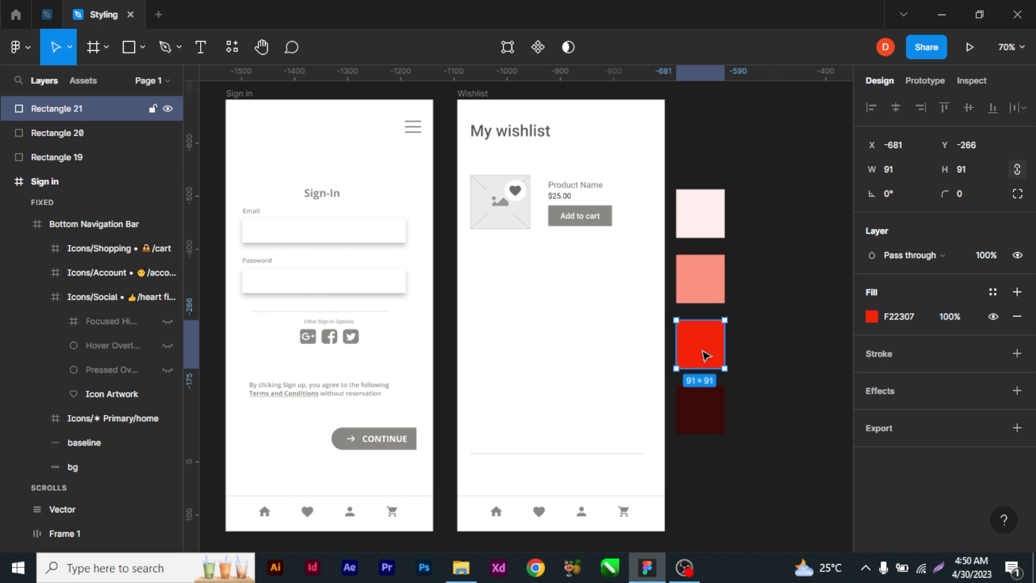
pyautogui.click(992, 293)
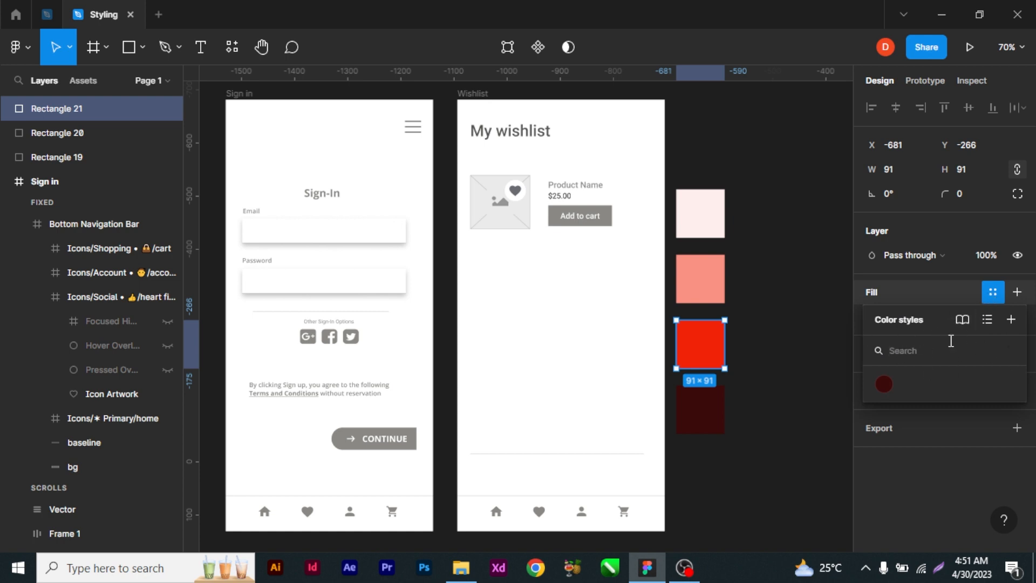
pyautogui.click(1010, 320)
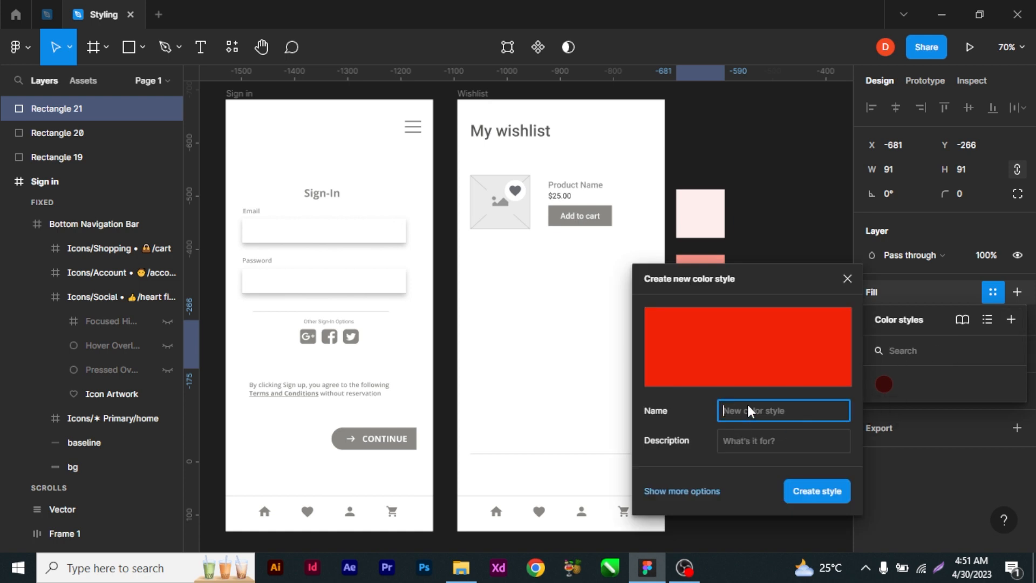
pyautogui.write('Buttons')
pyautogui.click(823, 495)
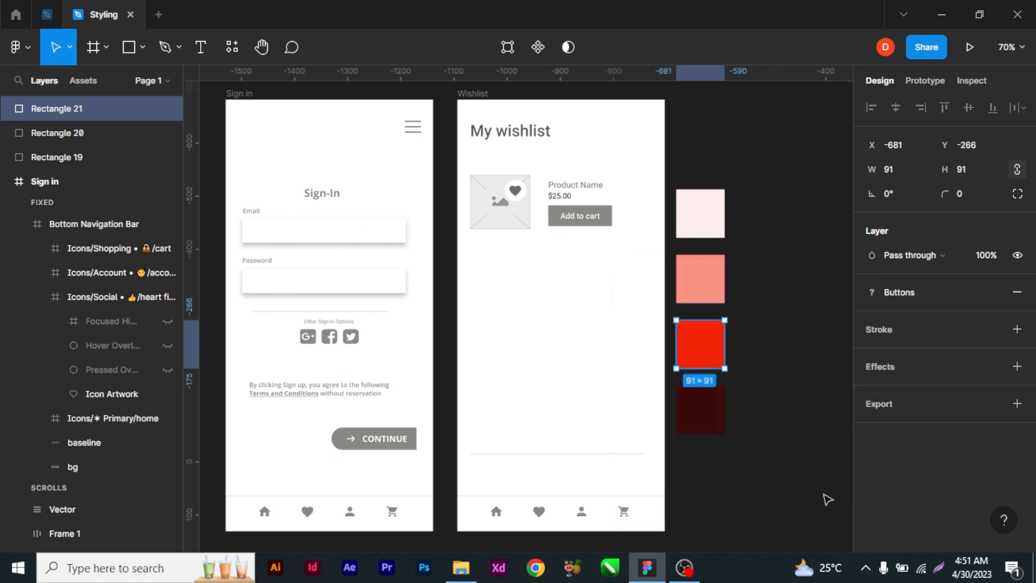
# Create a color style named Body Text from the salmon pink swatch's fill.
pyautogui.click(701, 281)
pyautogui.click(993, 292)
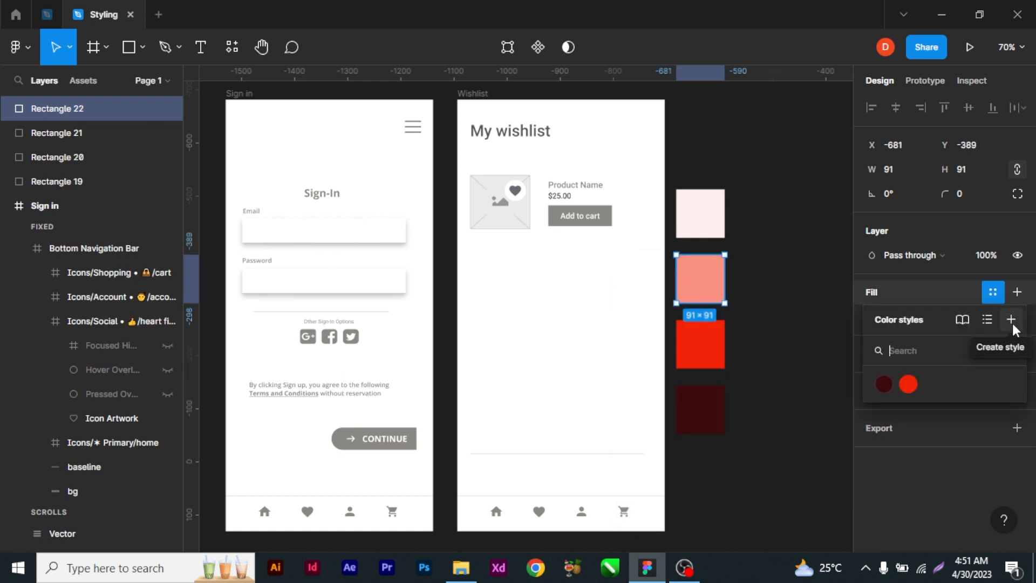
pyautogui.click(1011, 320)
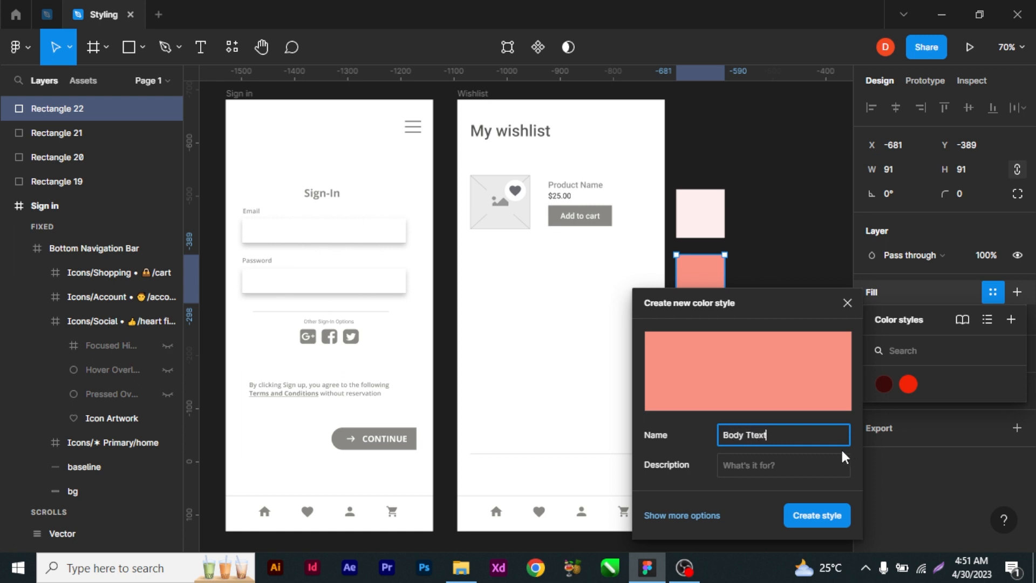
pyautogui.press('Left')
pyautogui.press('Left')
pyautogui.press('Left')
pyautogui.press('BackSpace')
pyautogui.click(820, 517)
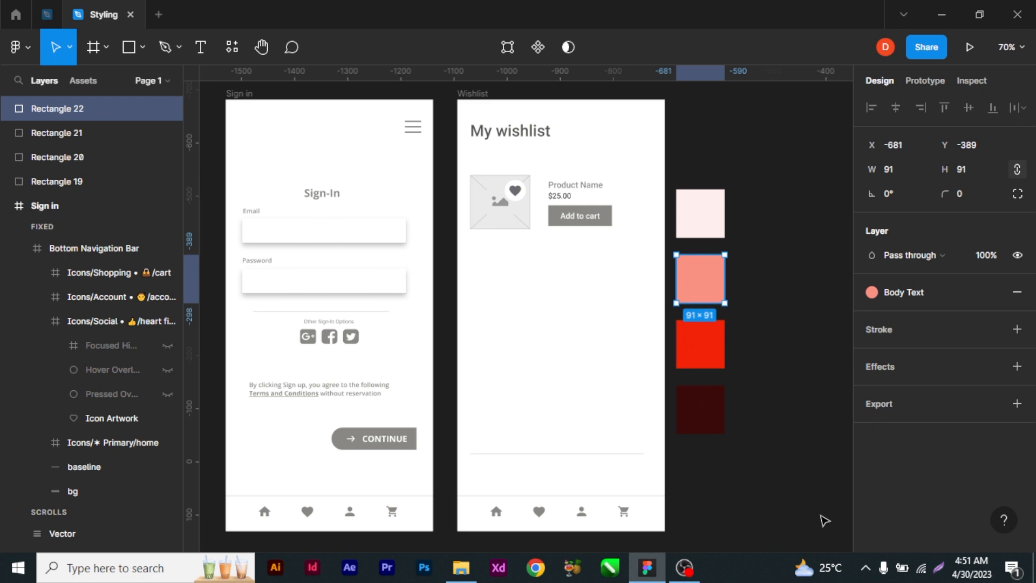
# Create a color style named White from the palest pink swatch's fill.
pyautogui.click(691, 211)
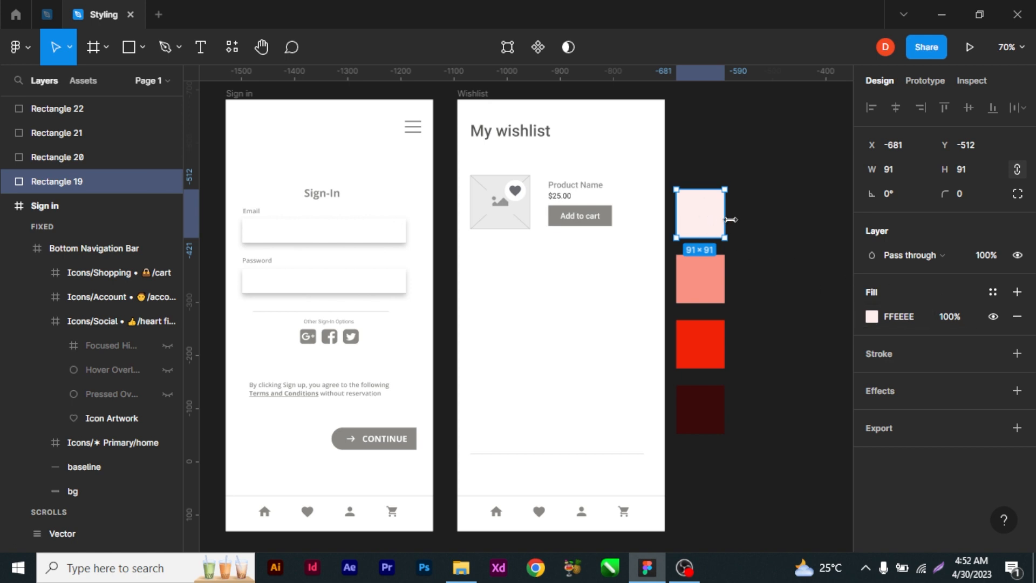
pyautogui.click(992, 293)
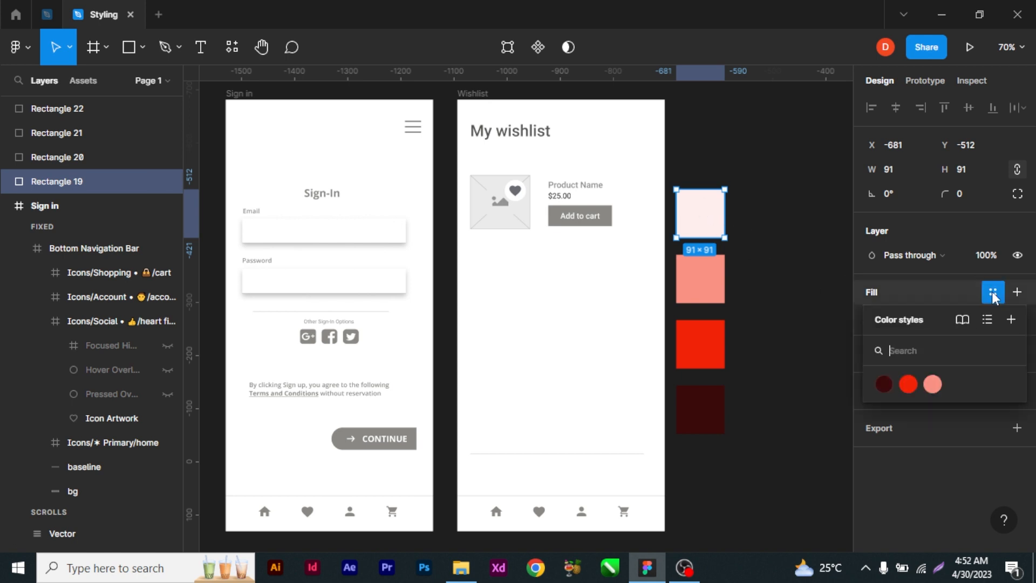
pyautogui.click(1011, 321)
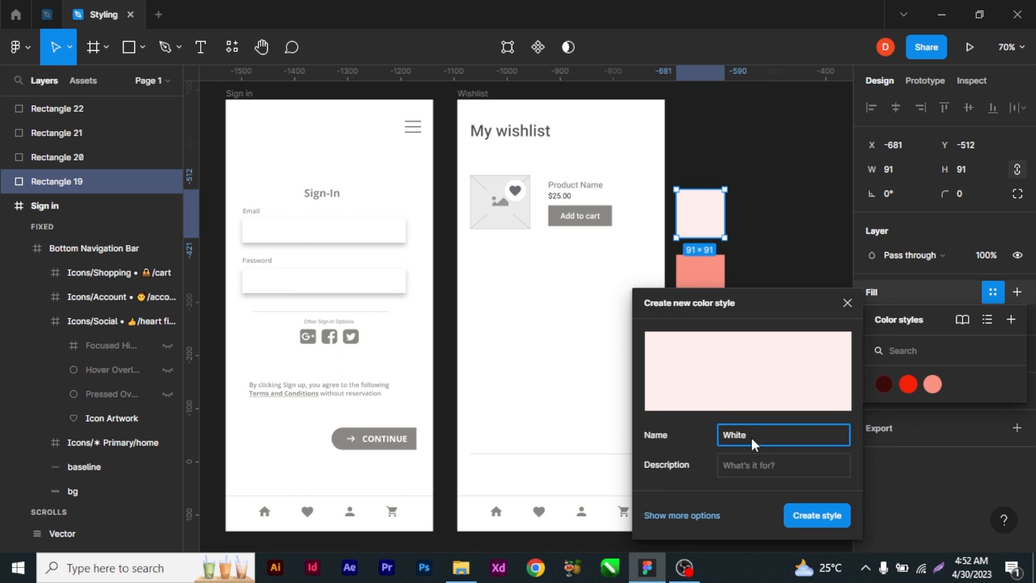
pyautogui.click(818, 517)
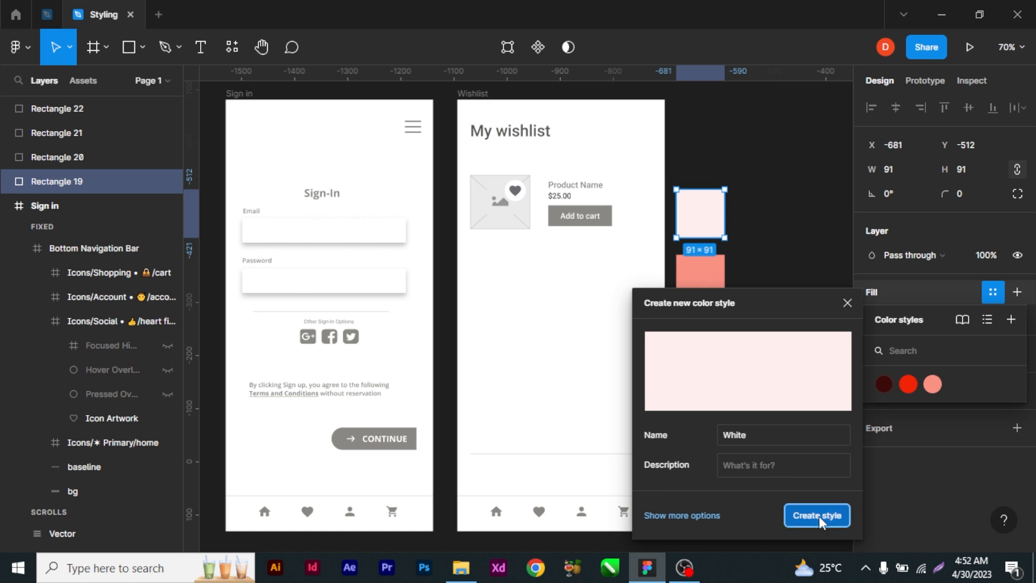
pyautogui.click(802, 435)
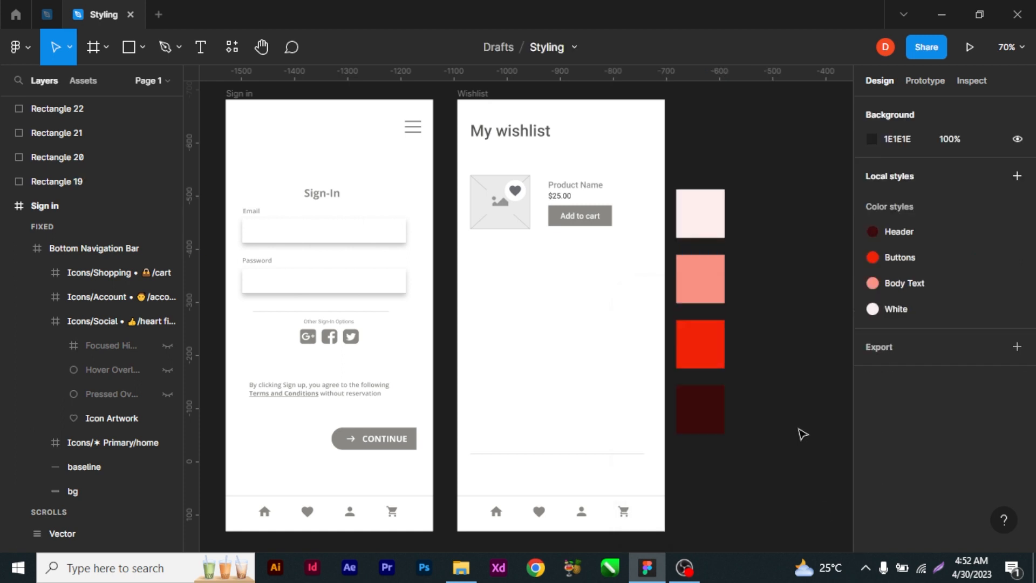
# Inspect the color styles assigned to the palest swatch and to all four swatches together.
pyautogui.click(712, 229)
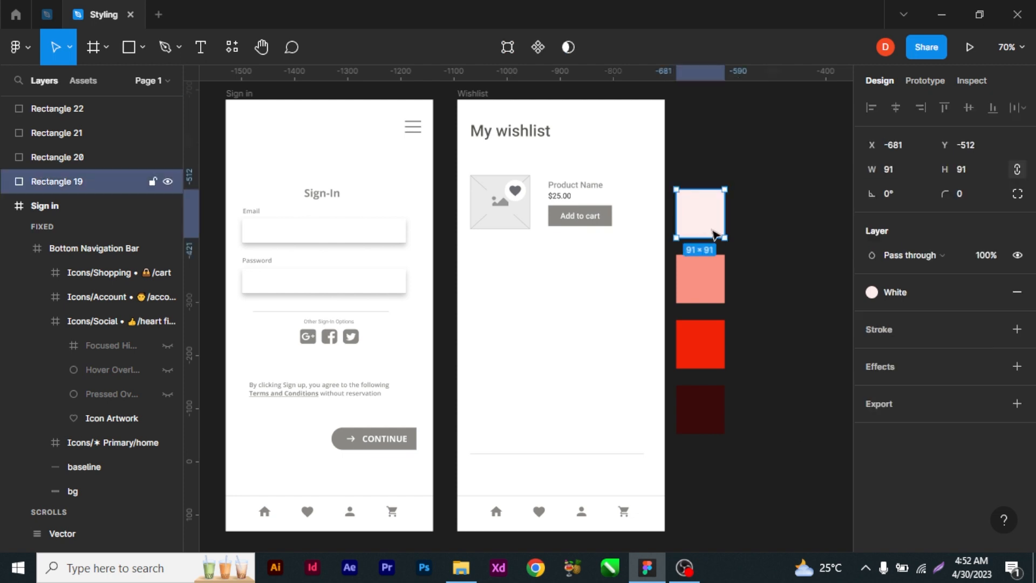
pyautogui.click(780, 301)
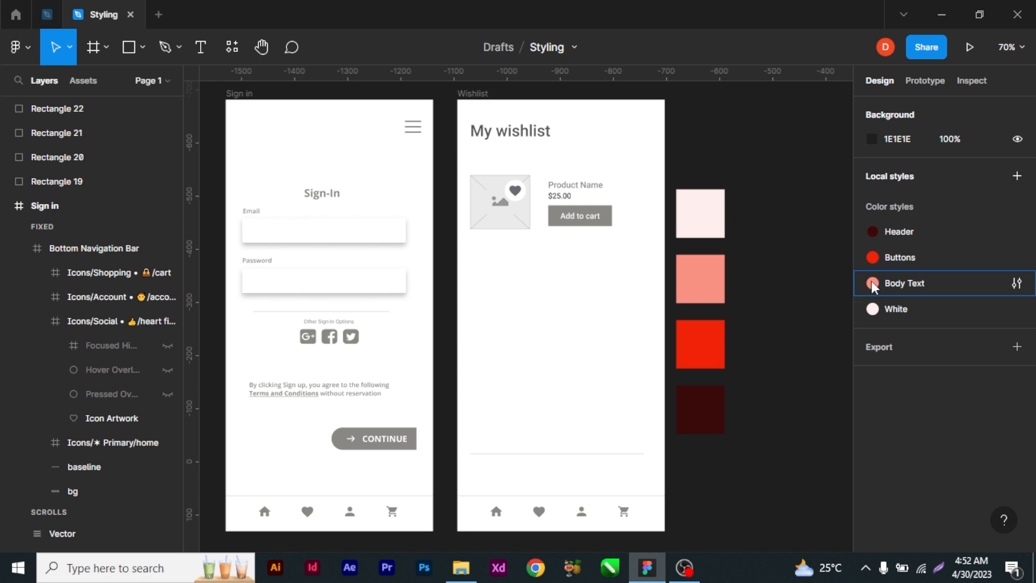
pyautogui.moveTo(751, 193); pyautogui.dragTo(695, 412)
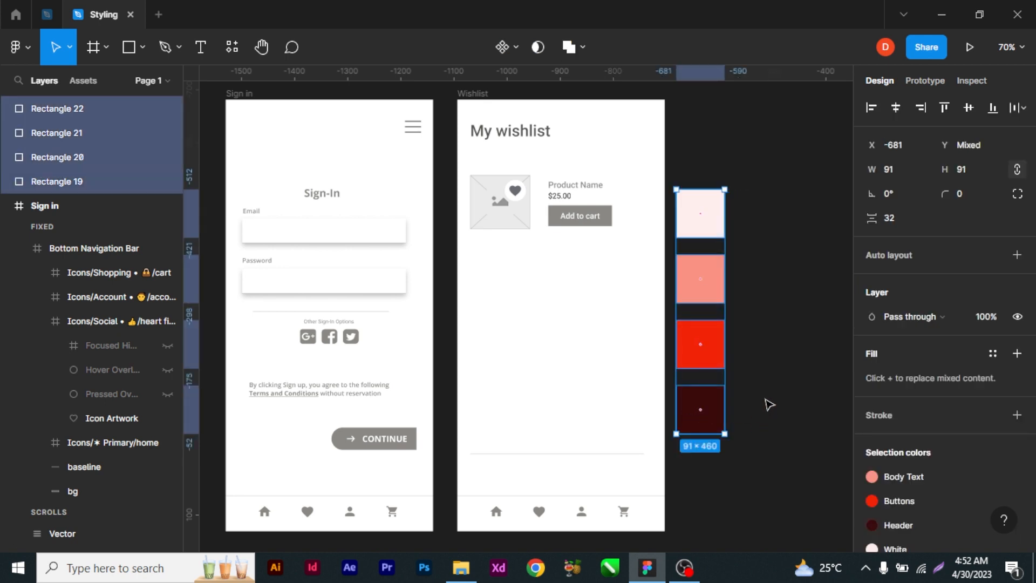
pyautogui.click(794, 352)
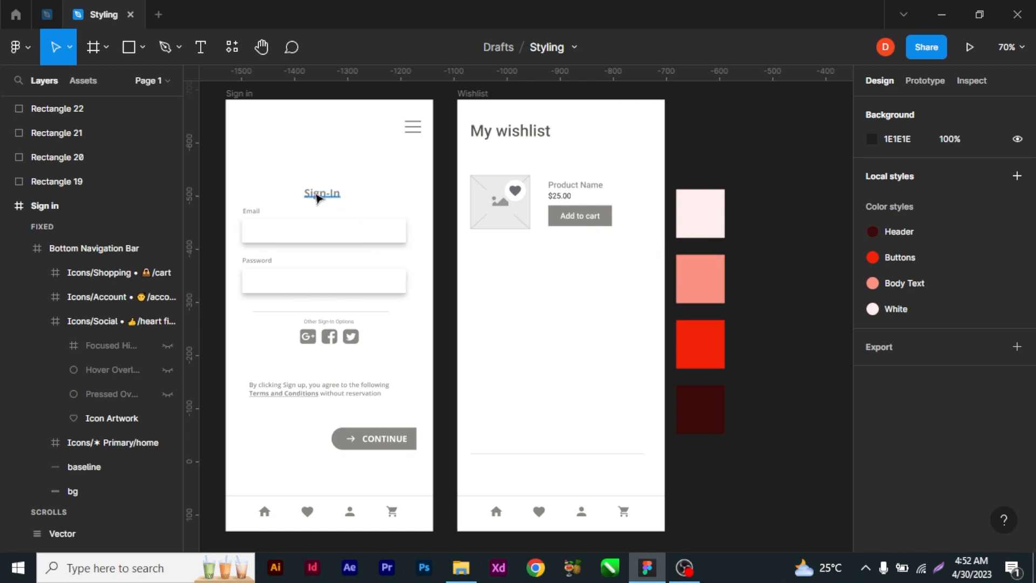
pyautogui.click(317, 198)
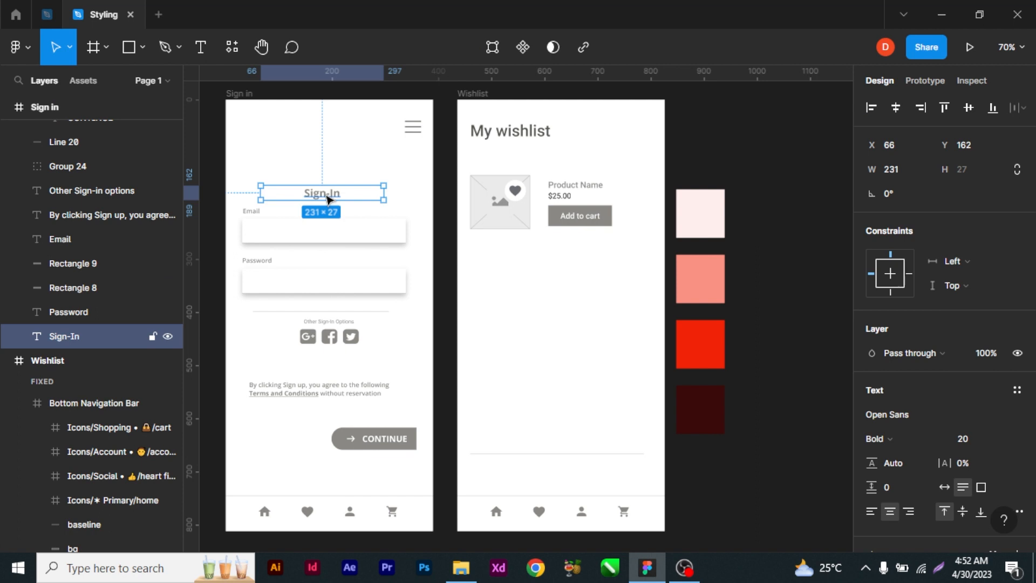
pyautogui.doubleClick(327, 195)
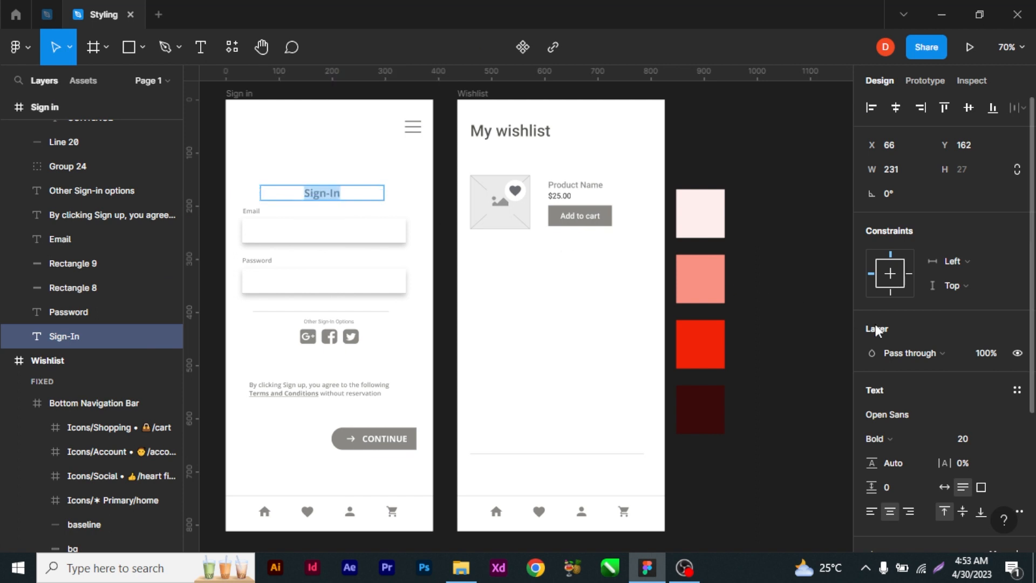
pyautogui.scroll(-5, 941, 348)
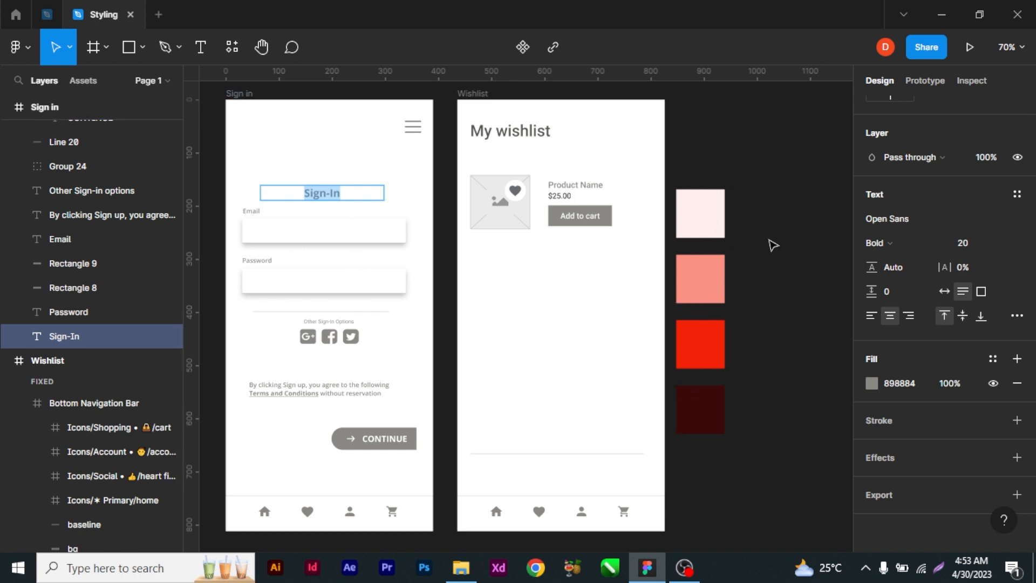
pyautogui.press('Escape')
pyautogui.click(788, 341)
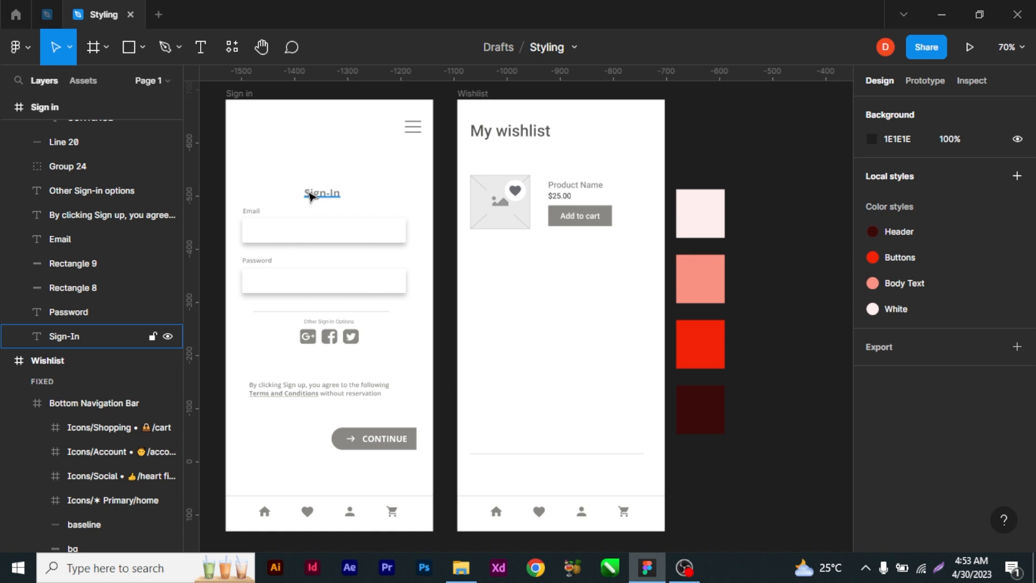
# Apply the Header color style to the Sign-In heading text on the Sign in screen.
pyautogui.click(326, 199)
pyautogui.doubleClick(325, 199)
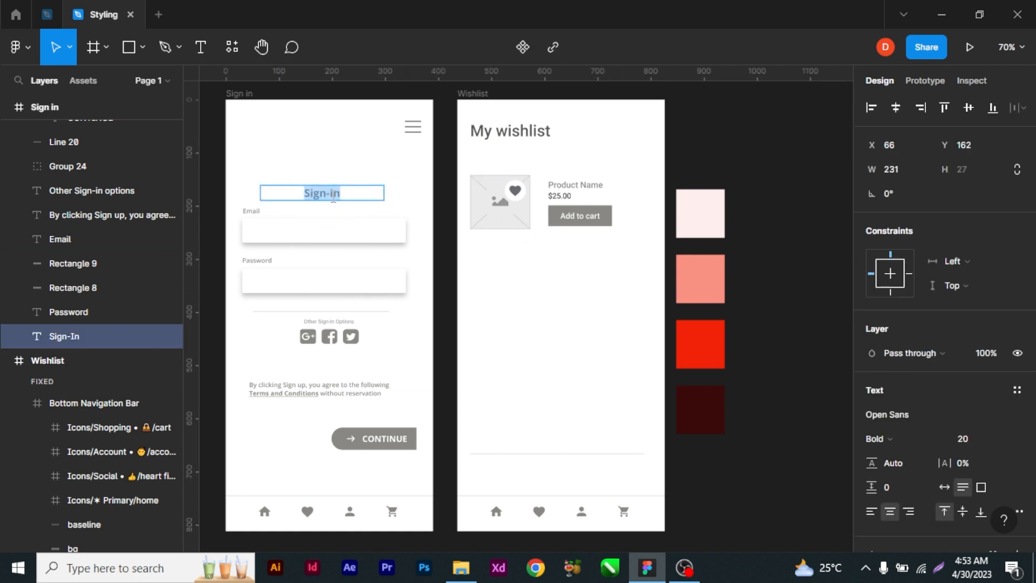
pyautogui.scroll(-4, 946, 406)
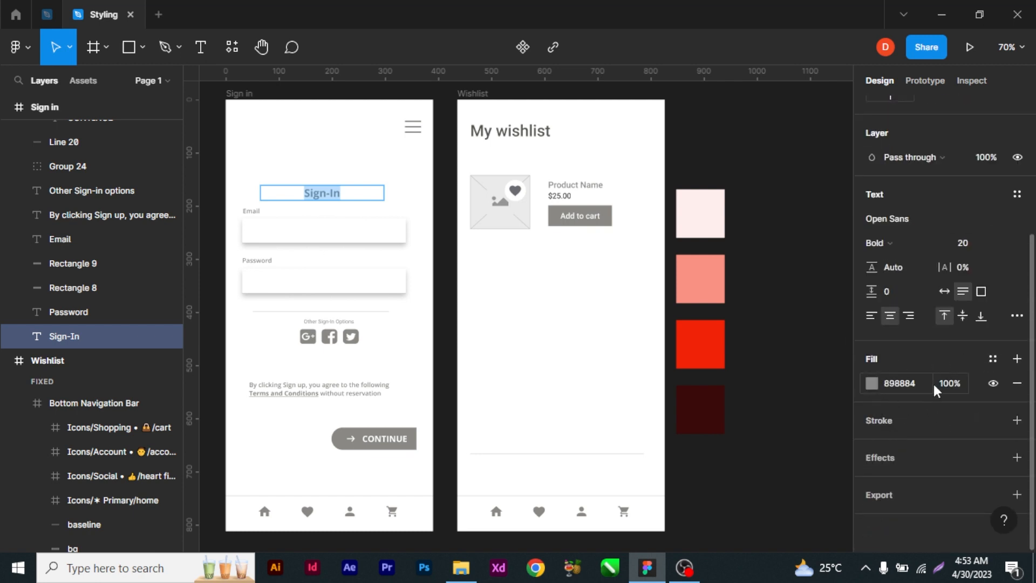
pyautogui.click(993, 358)
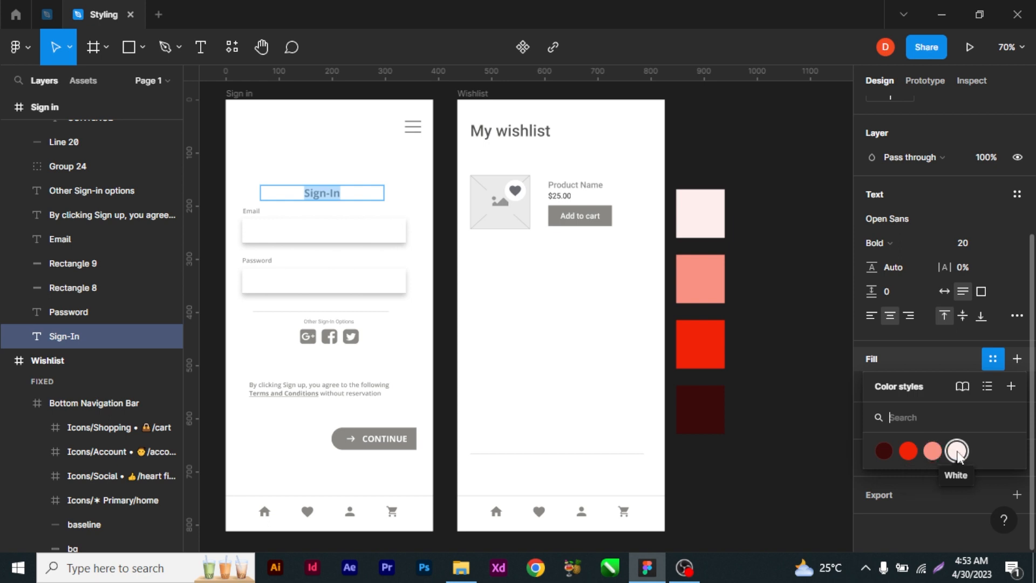
pyautogui.click(882, 451)
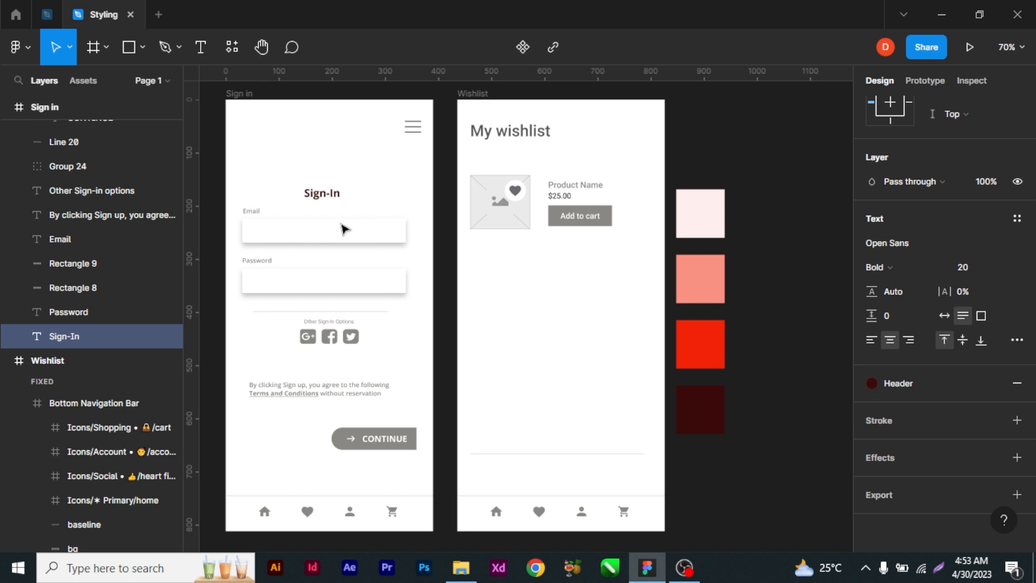
# Apply the Header color style to the My wishlist title on the Wishlist screen.
pyautogui.doubleClick(499, 132)
pyautogui.tripleClick(499, 132)
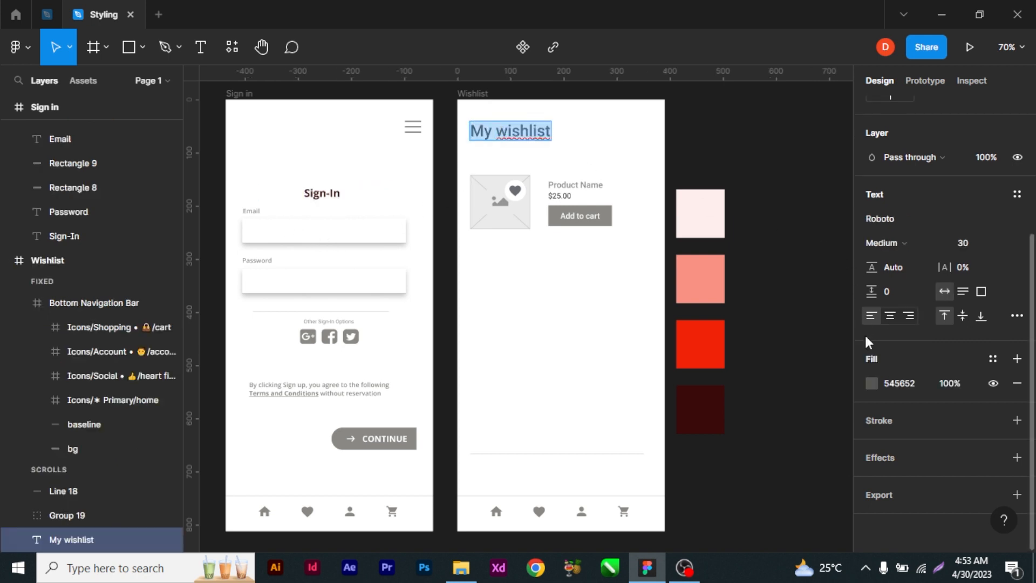
pyautogui.click(994, 358)
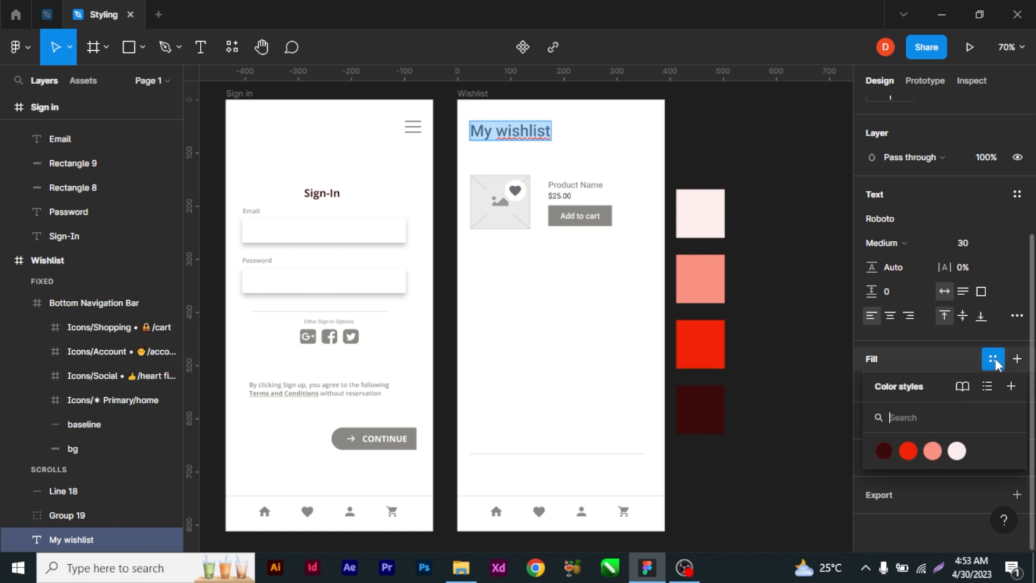
pyautogui.click(882, 450)
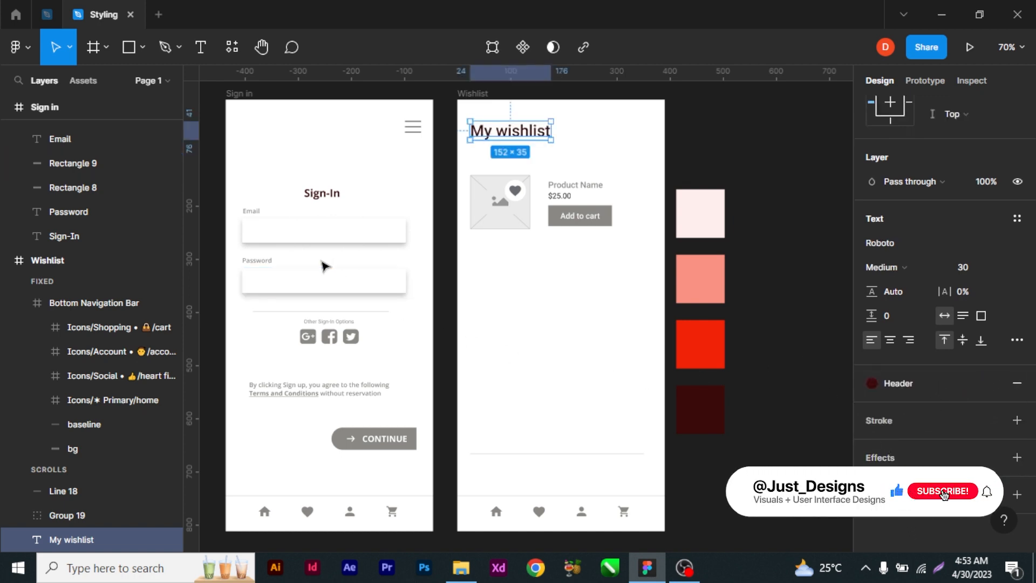
# Apply the Body Text color style to the Email label on the Sign in screen.
pyautogui.doubleClick(255, 211)
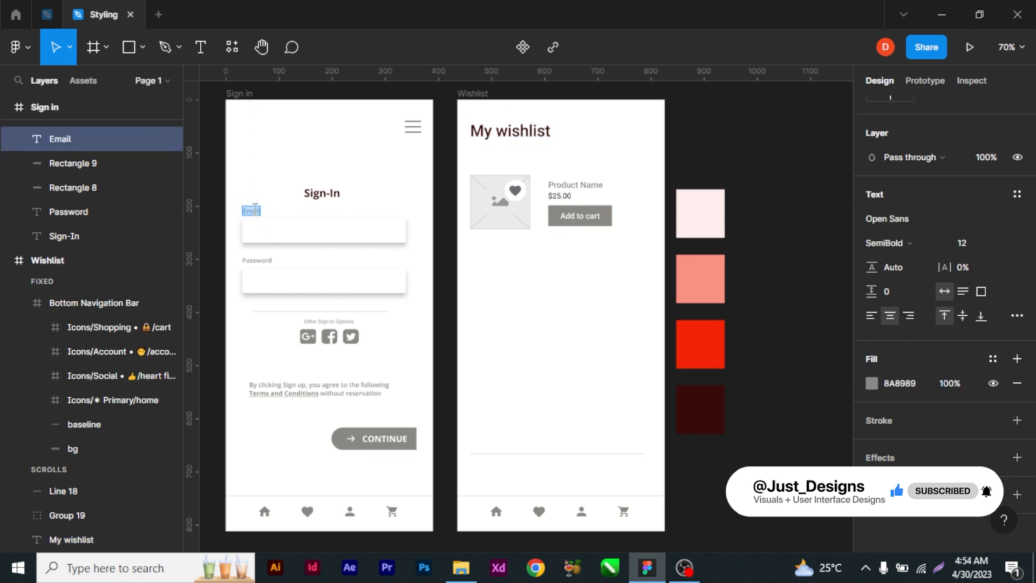
pyautogui.click(985, 358)
pyautogui.click(931, 448)
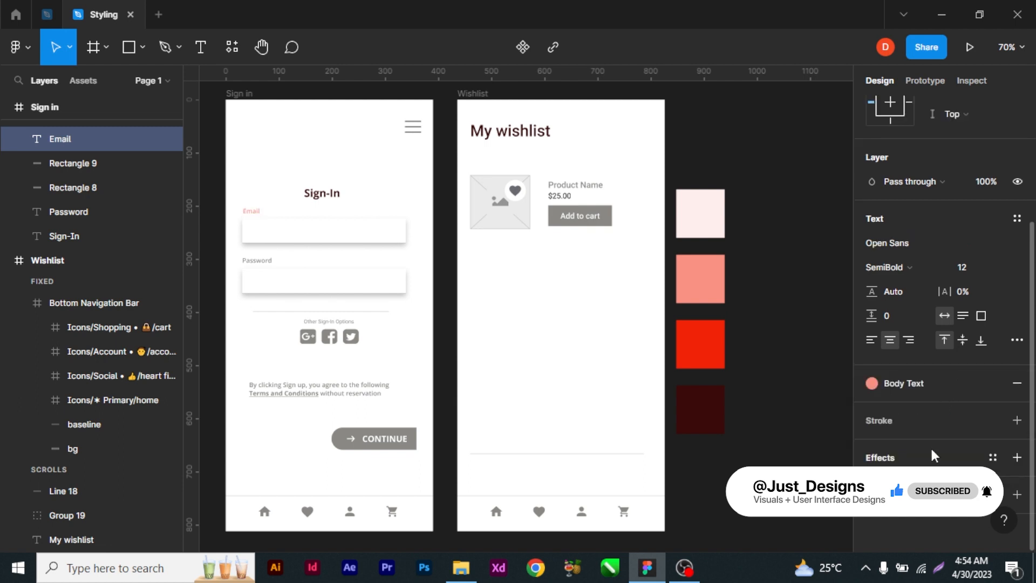
# Apply the Body Text color style to the Password label on the Sign in screen.
pyautogui.doubleClick(258, 259)
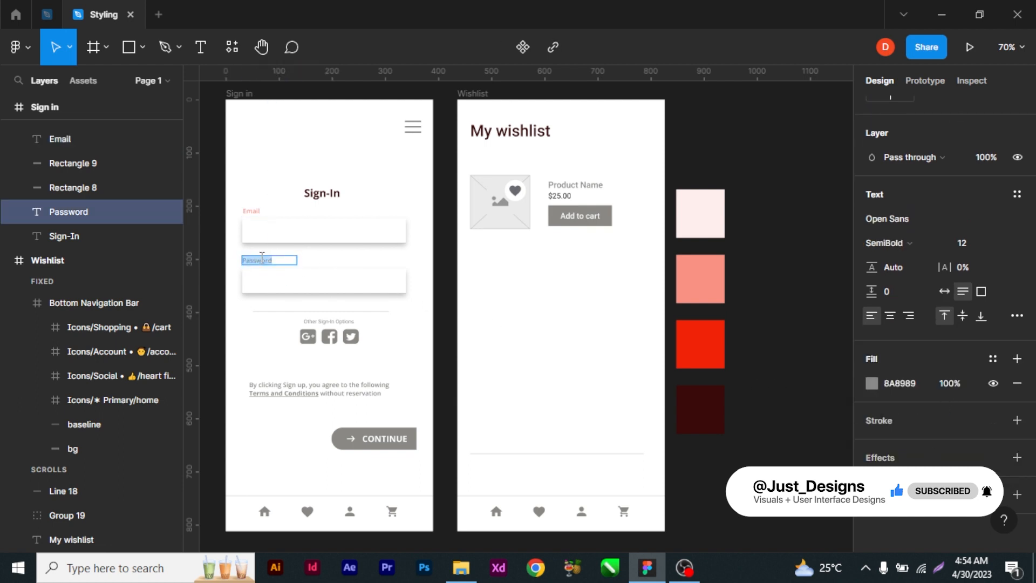
pyautogui.click(992, 358)
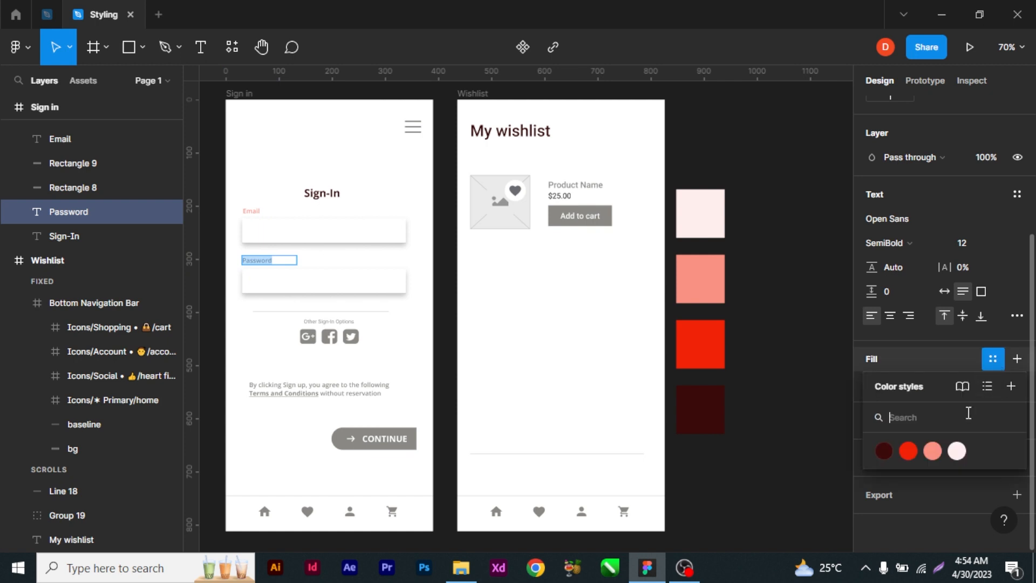
pyautogui.click(932, 450)
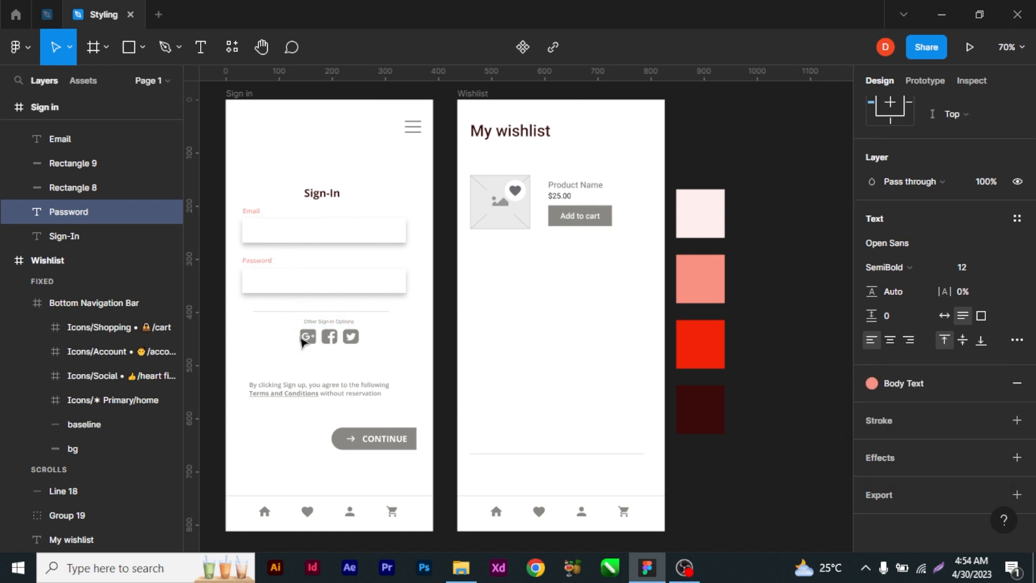
# Apply the Body Text color style to the Other Sign-In Options caption and the terms and conditions paragraph on the Sign in screen.
pyautogui.doubleClick(315, 321)
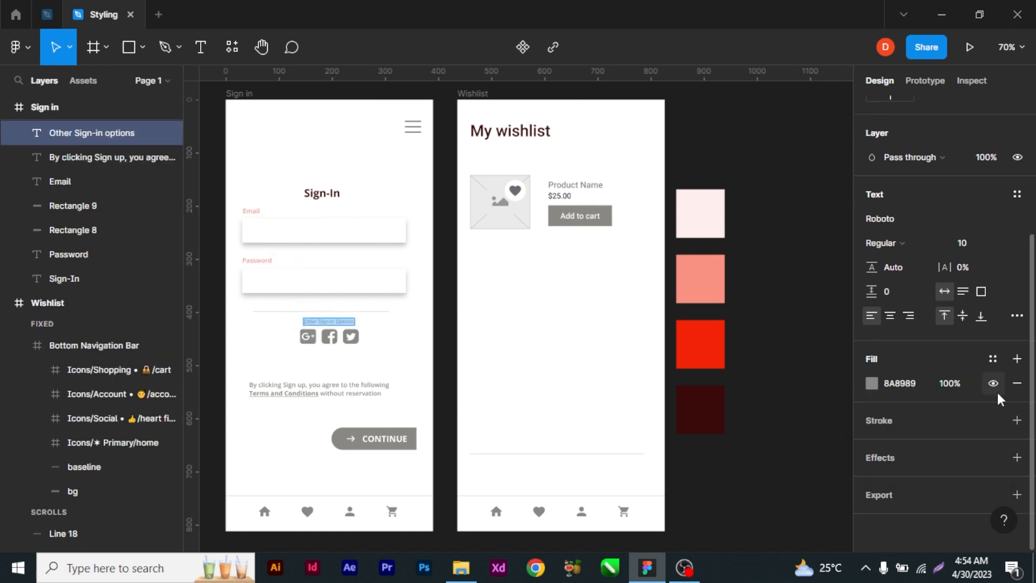
pyautogui.click(993, 358)
pyautogui.click(932, 451)
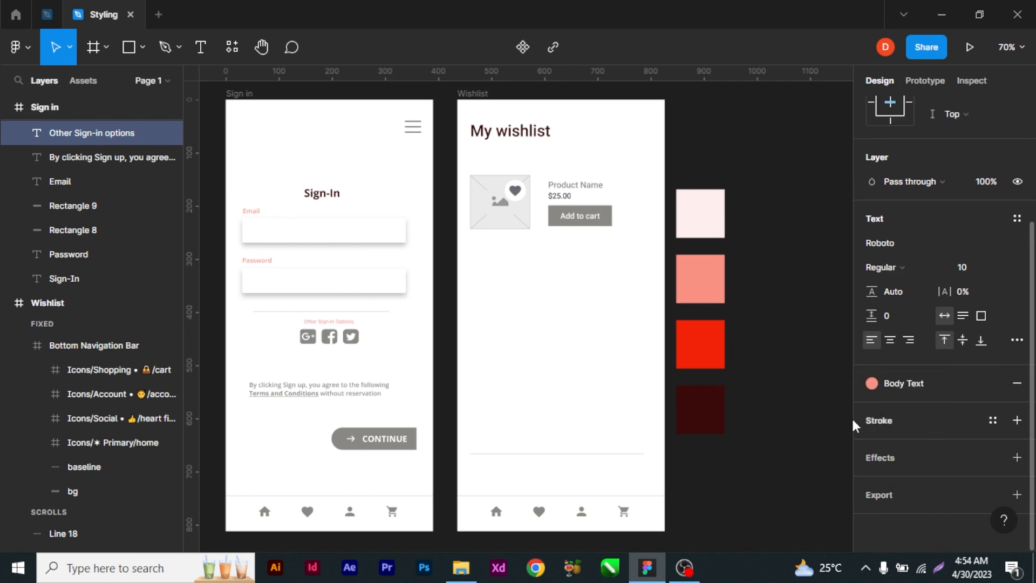
pyautogui.press('Escape')
pyautogui.click(932, 451)
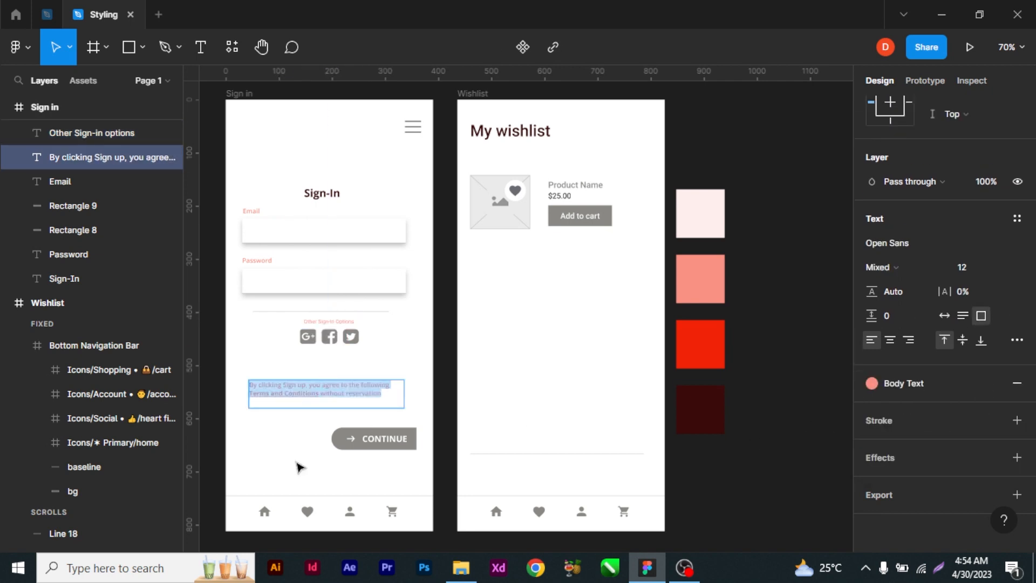
pyautogui.press('Escape')
# Apply the Buttons color style to the Google+, Facebook and Twitter icons on the Sign in screen.
pyautogui.scroll(4, 311, 345)
pyautogui.doubleClick(308, 330)
pyautogui.scroll(-1, 304, 325)
pyautogui.click(992, 273)
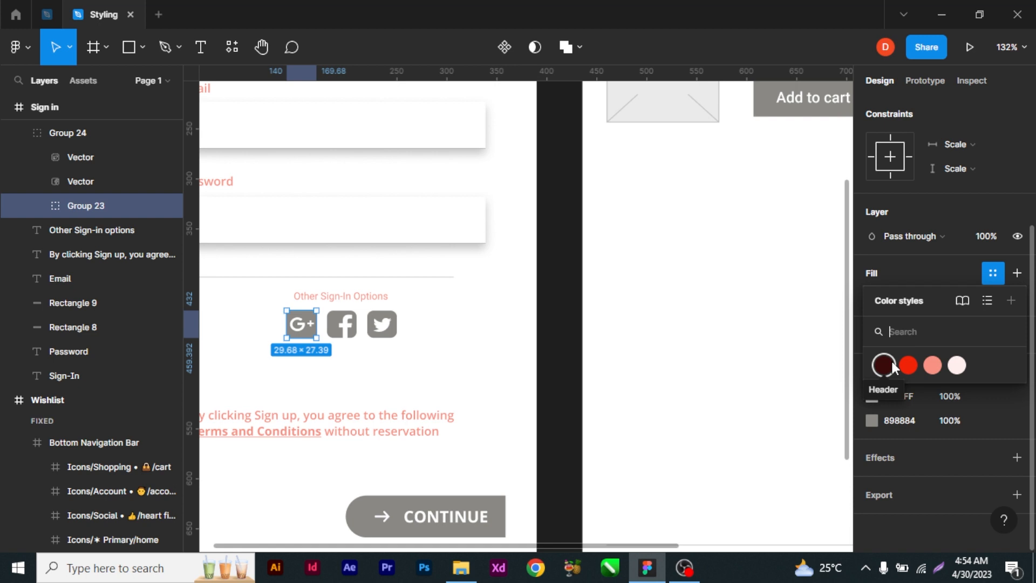
pyautogui.click(303, 333)
pyautogui.doubleClick(303, 333)
pyautogui.click(992, 315)
pyautogui.click(911, 407)
pyautogui.click(341, 324)
pyautogui.click(382, 324)
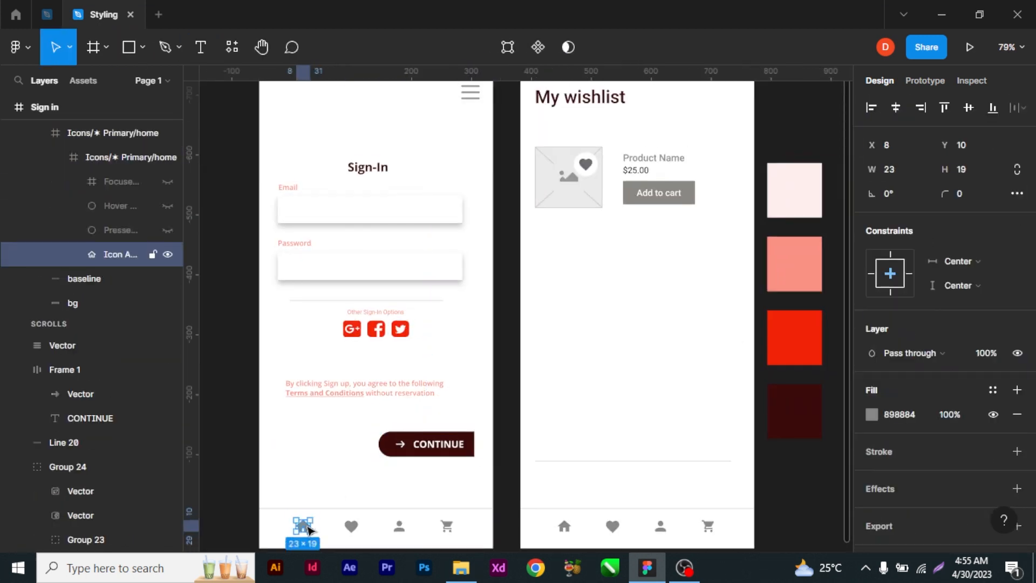
# Apply the Buttons color style to the icons in the Sign in screen's bottom navigation bar.
pyautogui.click(992, 377)
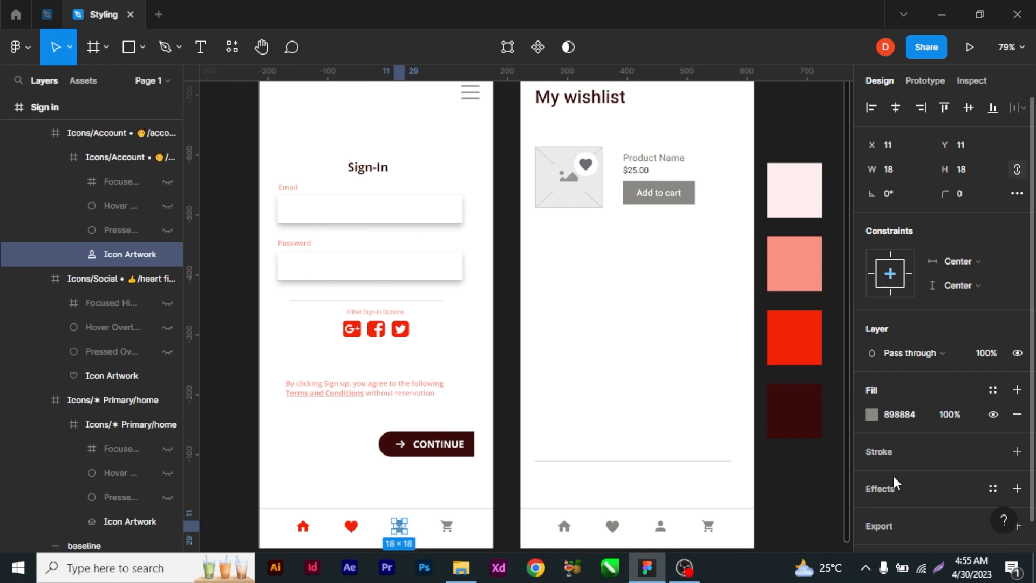
pyautogui.click(908, 482)
pyautogui.doubleClick(447, 526)
pyautogui.click(992, 389)
pyautogui.click(908, 482)
# Apply the Body Text color style to the Product Name text on the Wishlist screen.
pyautogui.doubleClick(653, 157)
pyautogui.scroll(-4, 994, 384)
pyautogui.click(992, 359)
pyautogui.click(934, 453)
# Apply the Header color style to the Add to cart button's label on the Wishlist screen.
pyautogui.doubleClick(659, 192)
pyautogui.click(993, 358)
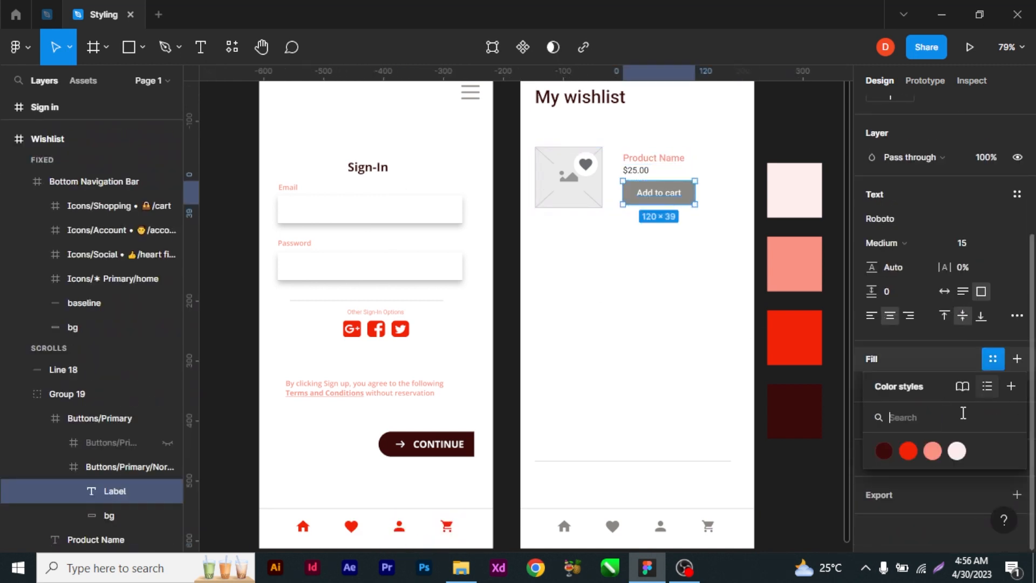
pyautogui.click(883, 451)
pyautogui.click(687, 250)
# Try to select the background shape of the Add to cart button to recolor it.
pyautogui.doubleClick(659, 193)
pyautogui.click(691, 189)
pyautogui.doubleClick(690, 190)
pyautogui.click(992, 372)
pyautogui.click(718, 212)
pyautogui.scroll(6, 681, 200)
pyautogui.keyDown('ctrl'); pyautogui.doubleClick(681, 202); pyautogui.keyUp('ctrl')
pyautogui.press('Escape')
pyautogui.click(656, 303)
pyautogui.click(663, 216)
pyautogui.press('Escape')
pyautogui.scroll(-6, 661, 213)
pyautogui.doubleClick(656, 212)
pyautogui.doubleClick(656, 211)
pyautogui.press('Escape')
# Recolor the Add to cart button's label text white.
pyautogui.doubleClick(628, 196)
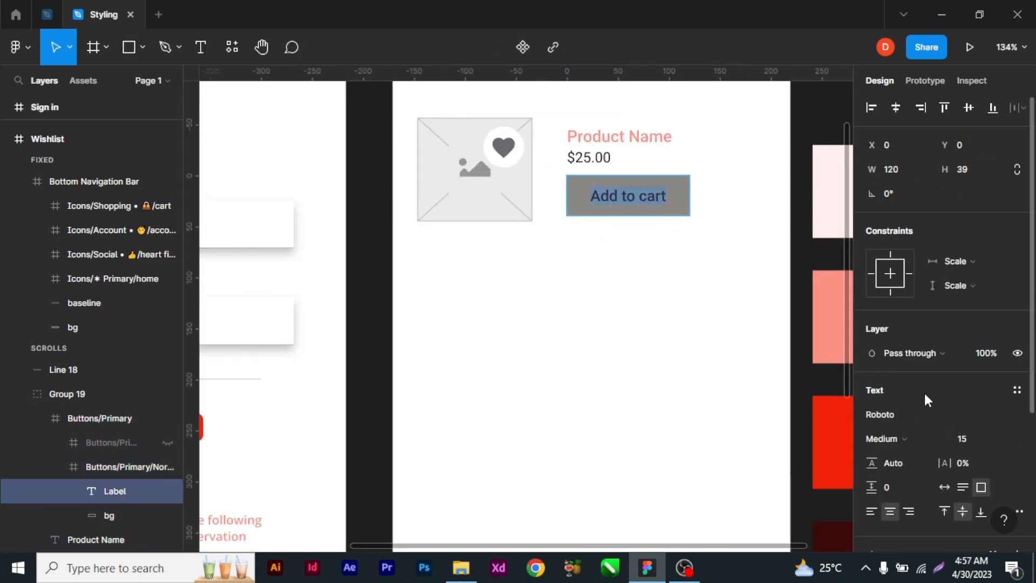
pyautogui.scroll(-3, 958, 432)
pyautogui.click(884, 382)
# Apply the Header color style to the background of the Add to cart button.
pyautogui.click(670, 203)
pyautogui.press('Escape')
pyautogui.doubleClick(670, 204)
pyautogui.click(870, 456)
pyautogui.click(992, 457)
pyautogui.click(712, 523)
pyautogui.click(992, 432)
pyautogui.click(712, 500)
pyautogui.click(711, 440)
# Apply the Buttons color style to the CONTINUE button's background on the Sign in screen.
pyautogui.scroll(-5, 712, 441)
pyautogui.scroll(1, 551, 432)
pyautogui.click(522, 421)
pyautogui.scroll(1, 708, 433)
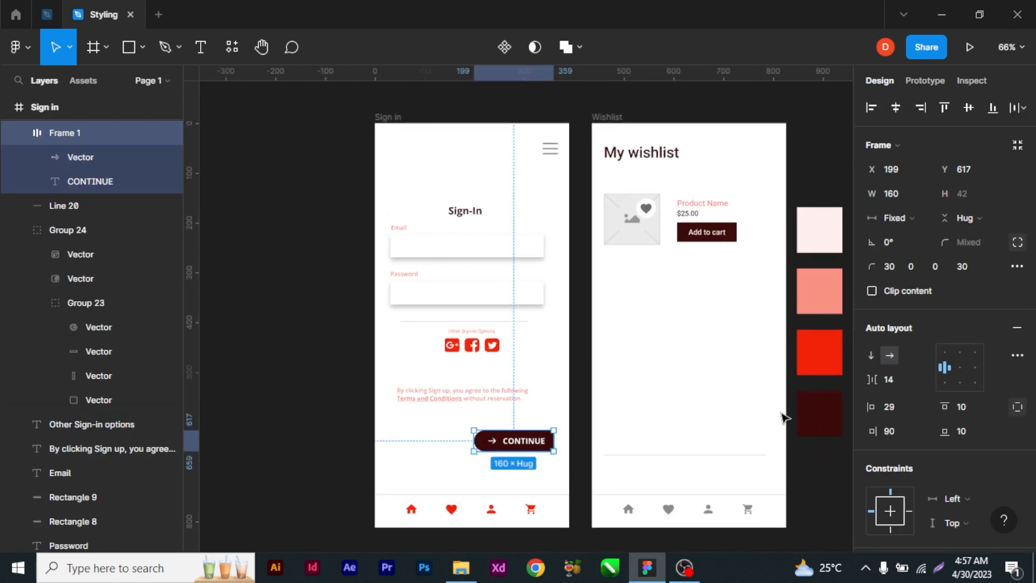
pyautogui.scroll(-4, 904, 471)
pyautogui.click(992, 298)
pyautogui.click(872, 322)
pyautogui.click(992, 299)
pyautogui.click(712, 393)
pyautogui.click(720, 417)
# Apply the Buttons color style to the Add to cart button's background on the Wishlist screen, undoing any misapplied color.
pyautogui.doubleClick(670, 230)
pyautogui.scroll(-3, 969, 485)
pyautogui.click(917, 361)
pyautogui.click(734, 430)
pyautogui.hotkey('ctrl', 'z')
pyautogui.click(993, 460)
pyautogui.click(992, 508)
pyautogui.click(735, 521)
pyautogui.click(694, 282)
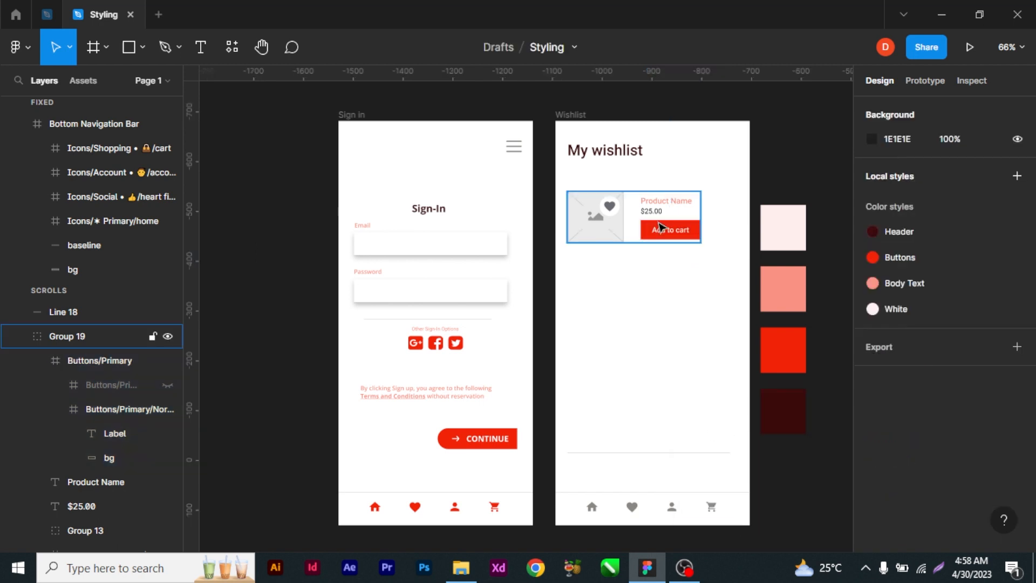
# Apply the Body Text color style to the $25.00 price on the Wishlist screen.
pyautogui.doubleClick(651, 211)
pyautogui.click(992, 359)
pyautogui.click(759, 429)
# Replace the Wishlist screen's bottom navigation bar with a copy of the Sign in screen's bar.
pyautogui.click(651, 507)
pyautogui.press('Delete')
pyautogui.click(435, 508)
pyautogui.hotkey('ctrl', 'c')
pyautogui.keyDown('ctrl'); pyautogui.click(580, 301); pyautogui.keyUp('ctrl')
pyautogui.hotkey('ctrl', 'v')
pyautogui.click(679, 344)
pyautogui.keyDown('ctrl'); pyautogui.click(679, 345); pyautogui.keyUp('ctrl')
pyautogui.hotkey('ctrl', '\\')
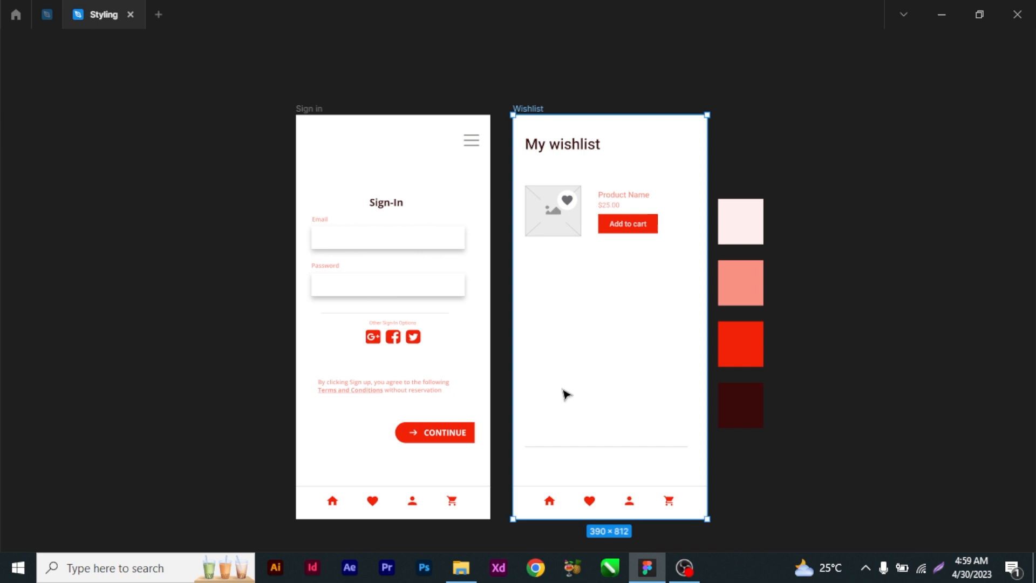
# Apply the White color style to the label and the arrow icon of the CONTINUE button.
pyautogui.click(442, 434)
pyautogui.doubleClick(442, 432)
pyautogui.rightClick(553, 77)
pyautogui.click(593, 122)
pyautogui.click(990, 405)
pyautogui.click(957, 497)
pyautogui.click(413, 433)
pyautogui.click(990, 317)
pyautogui.click(957, 408)
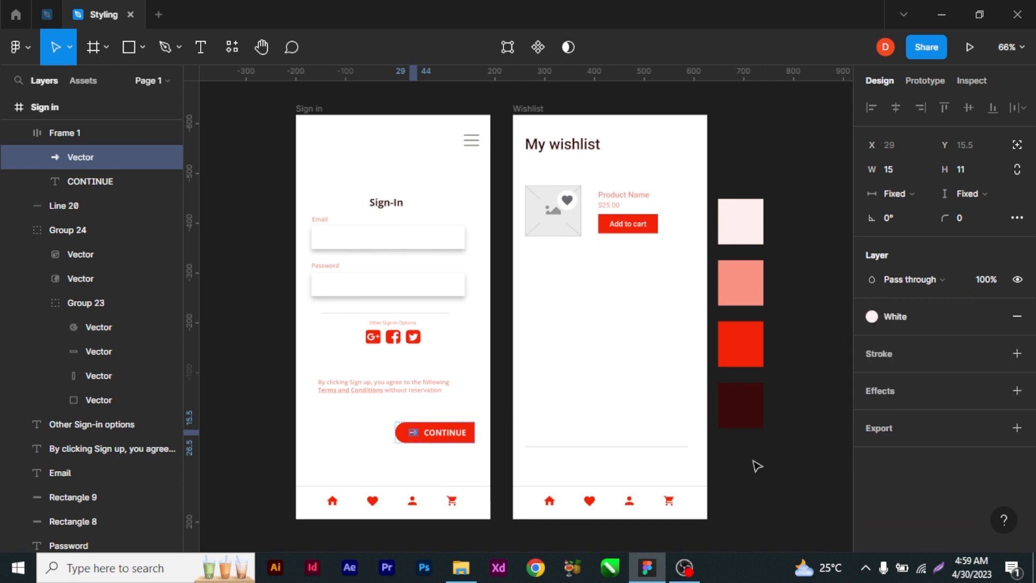
pyautogui.click(753, 461)
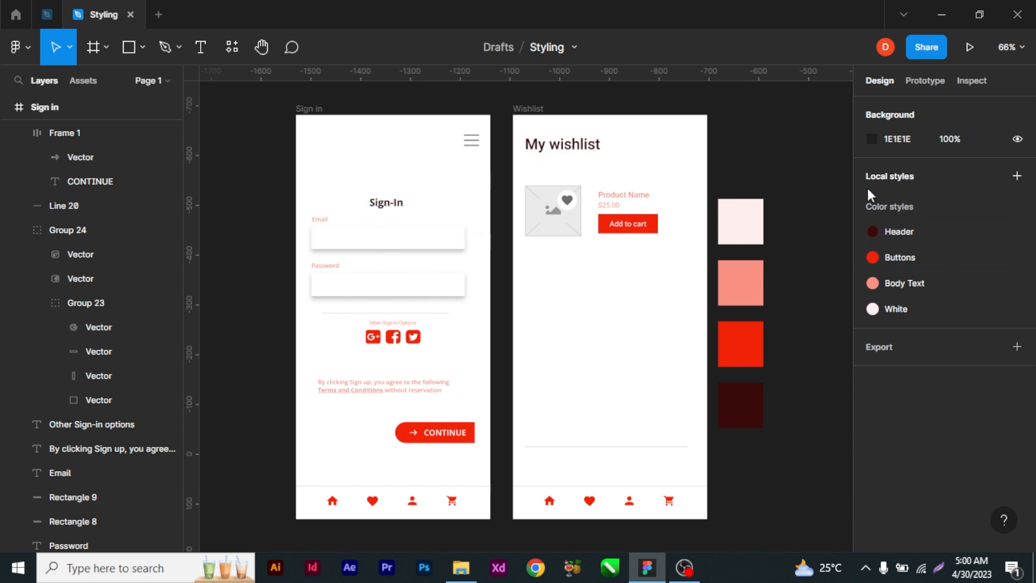
# Edit the Header color style, changing its color to dark green 085915.
pyautogui.click(893, 237)
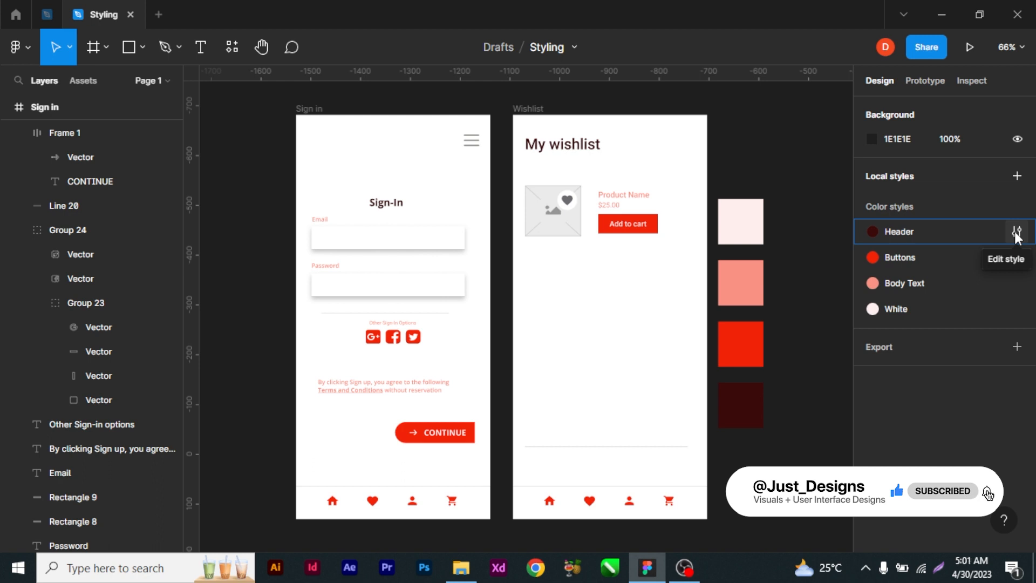
pyautogui.click(1017, 234)
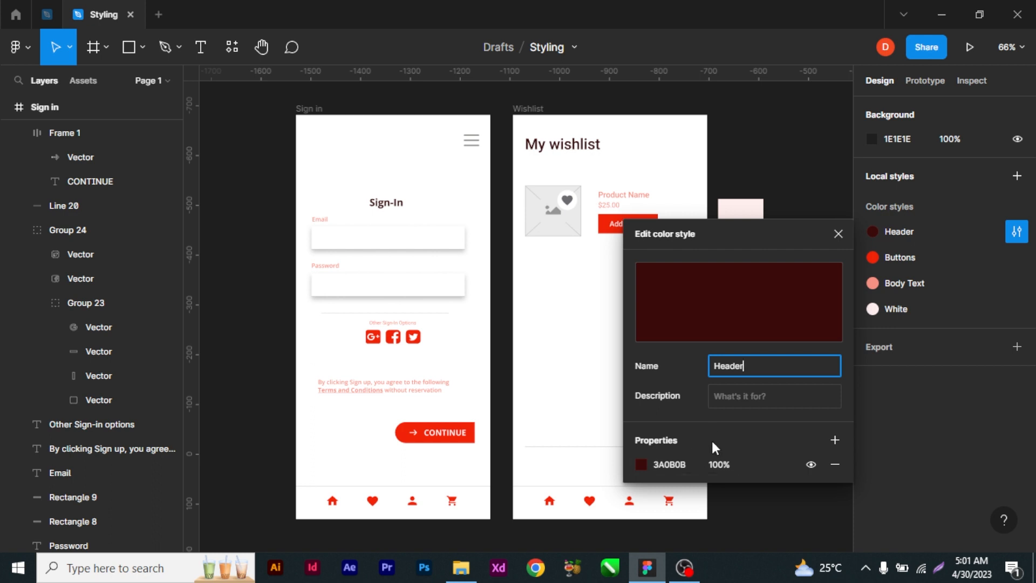
pyautogui.click(640, 464)
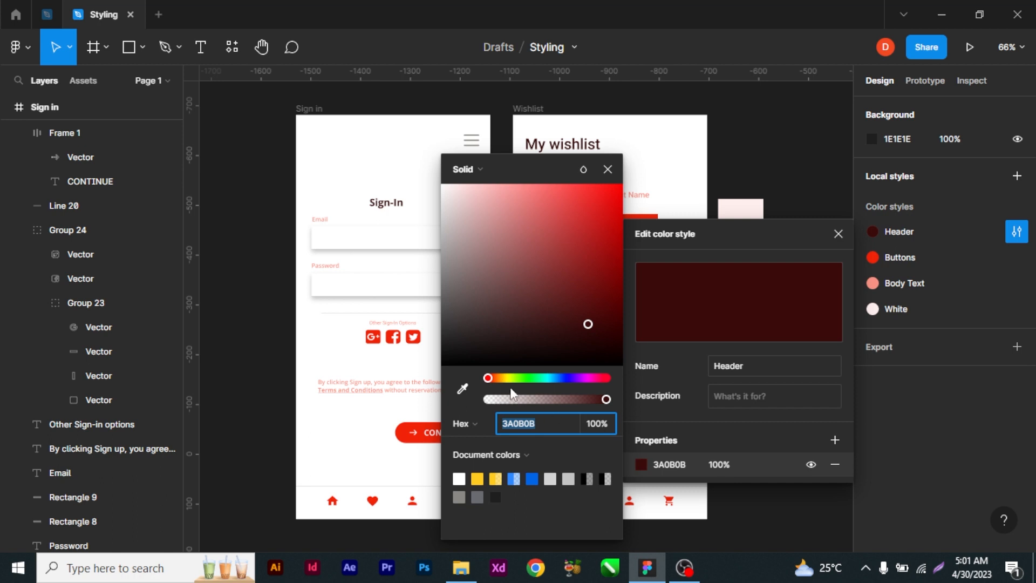
pyautogui.moveTo(489, 377); pyautogui.dragTo(534, 378)
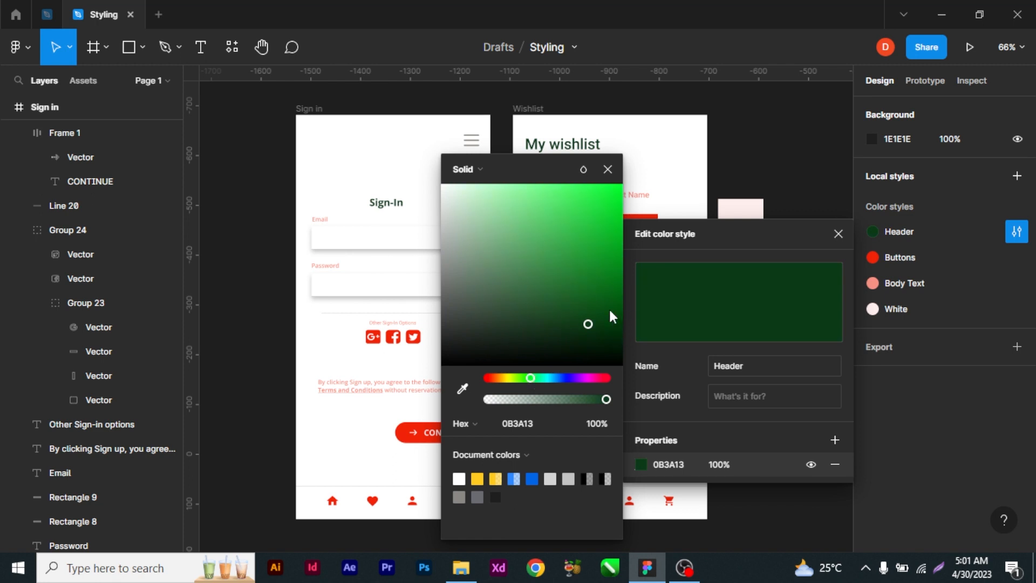
pyautogui.moveTo(588, 323); pyautogui.dragTo(606, 302)
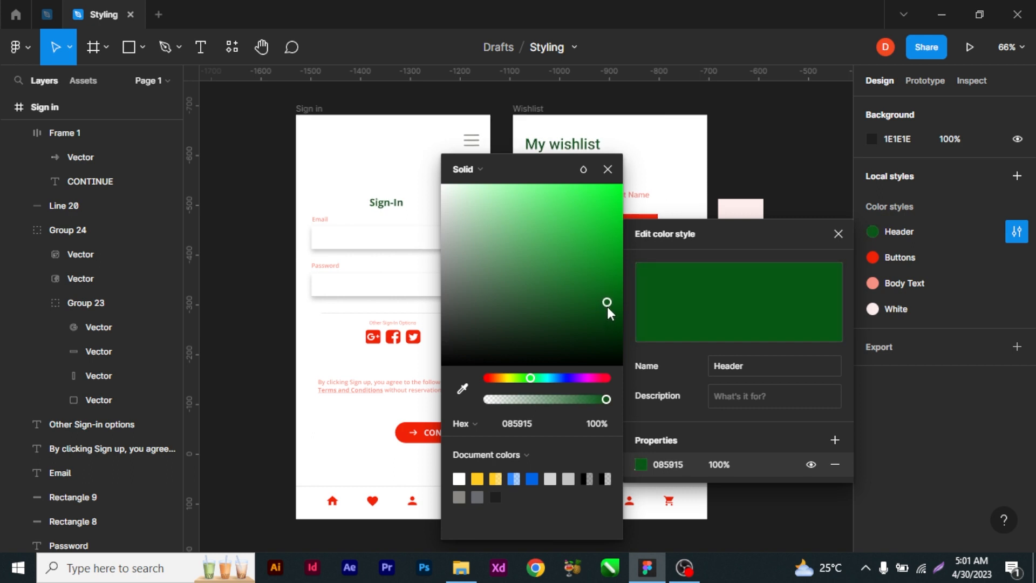
pyautogui.click(626, 183)
pyautogui.click(837, 235)
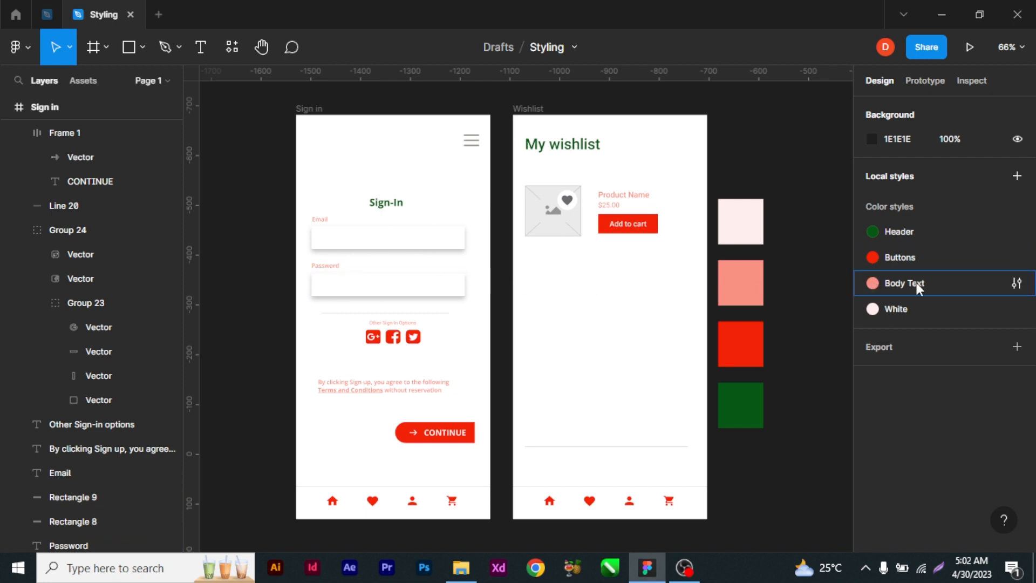
# Edit the Body Text color style, changing its color to light green 8CFF91.
pyautogui.click(1018, 284)
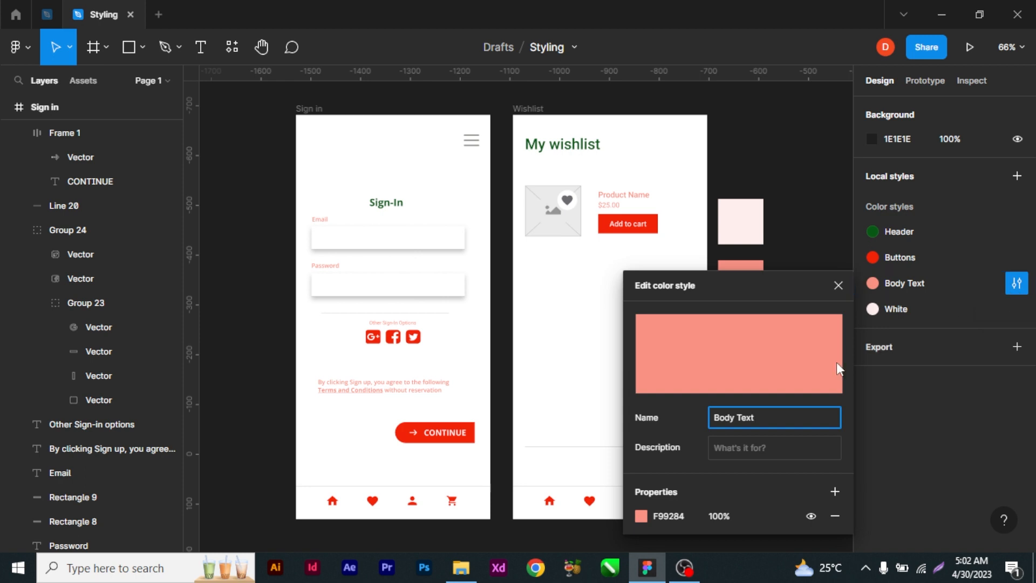
pyautogui.click(640, 516)
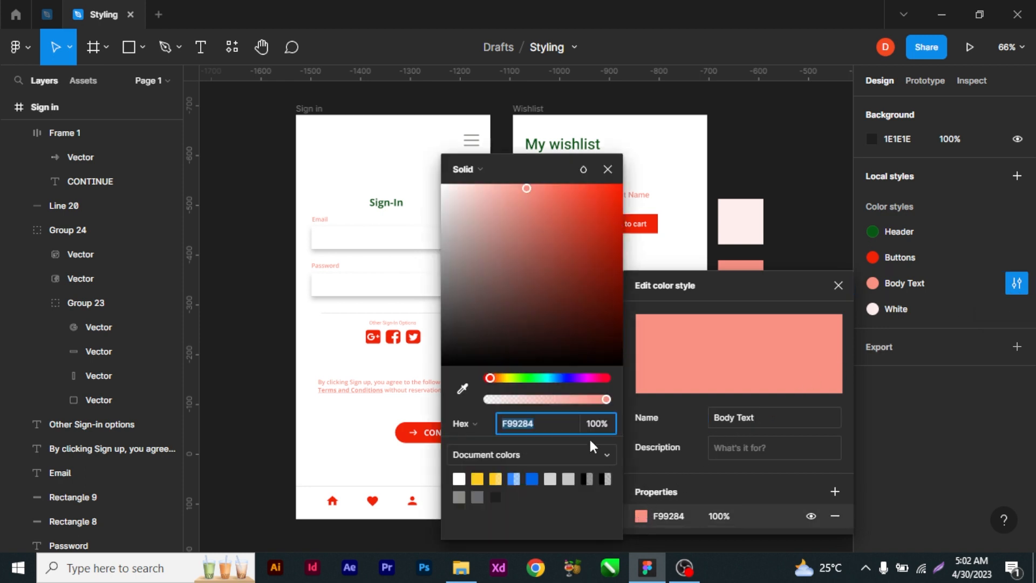
pyautogui.moveTo(490, 378); pyautogui.dragTo(529, 379)
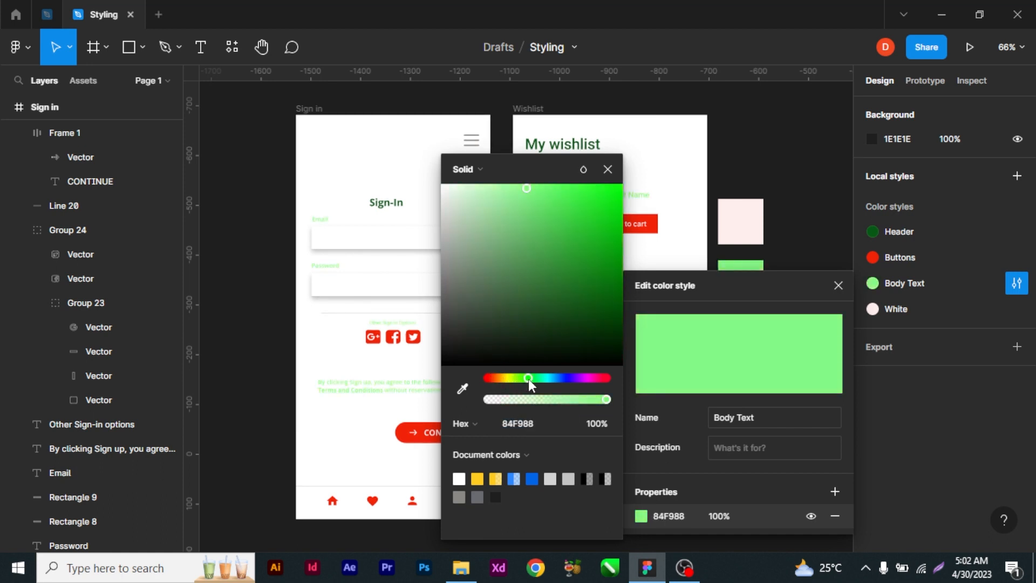
pyautogui.moveTo(526, 190); pyautogui.dragTo(523, 183)
pyautogui.click(615, 170)
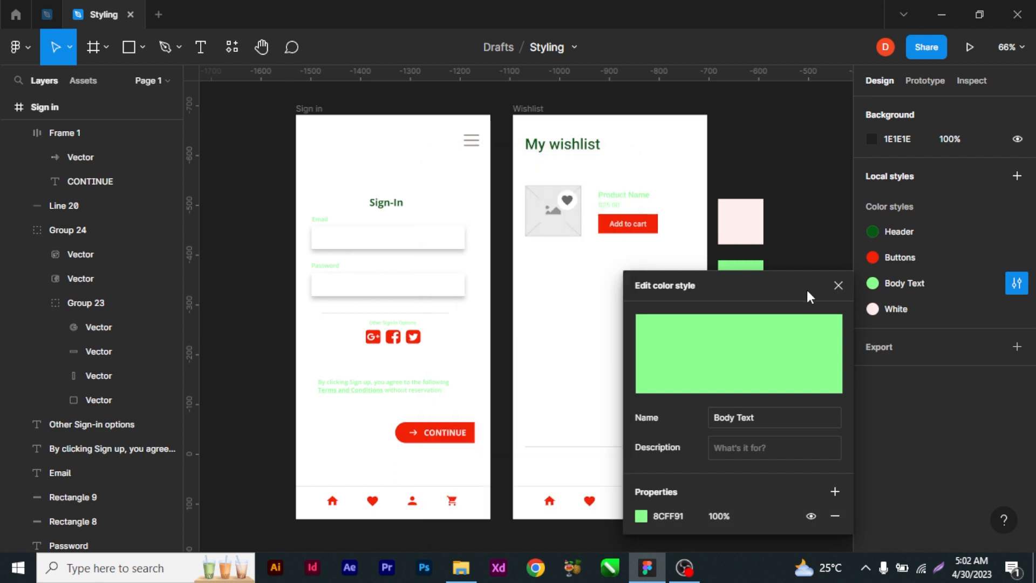
pyautogui.click(838, 285)
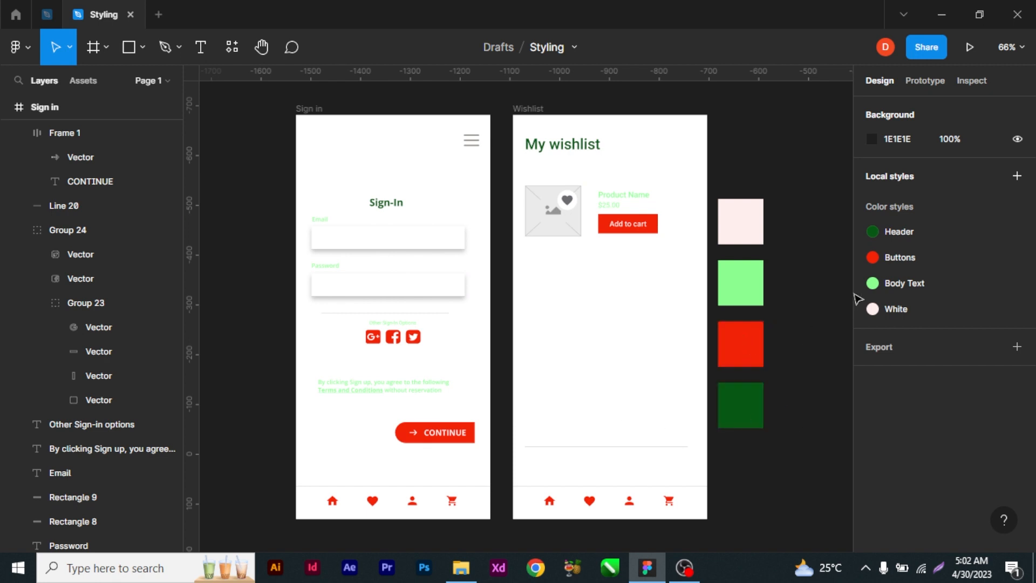
# Edit the Buttons color style, changing its color to bright green 11E30C.
pyautogui.click(876, 262)
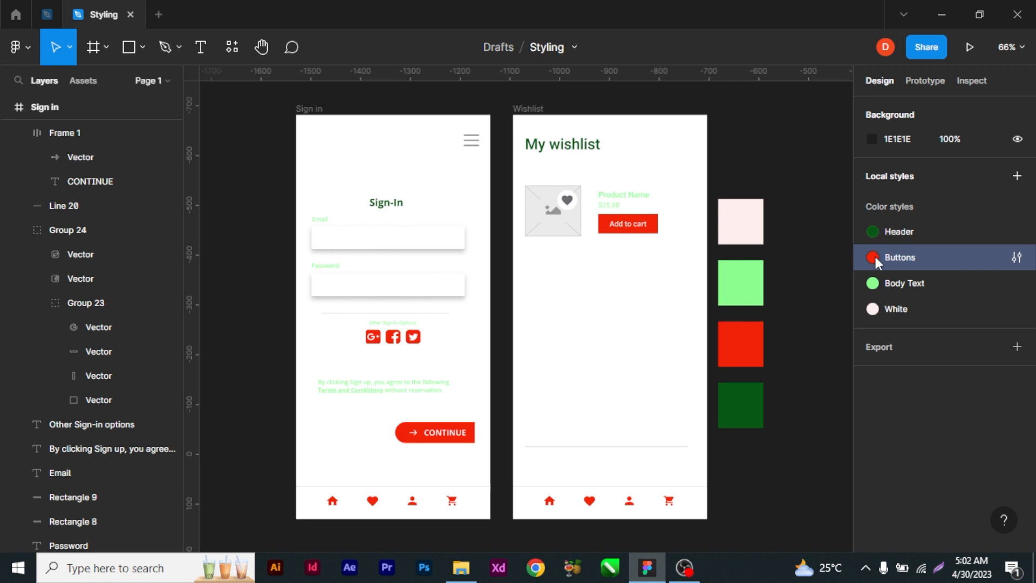
pyautogui.click(1018, 258)
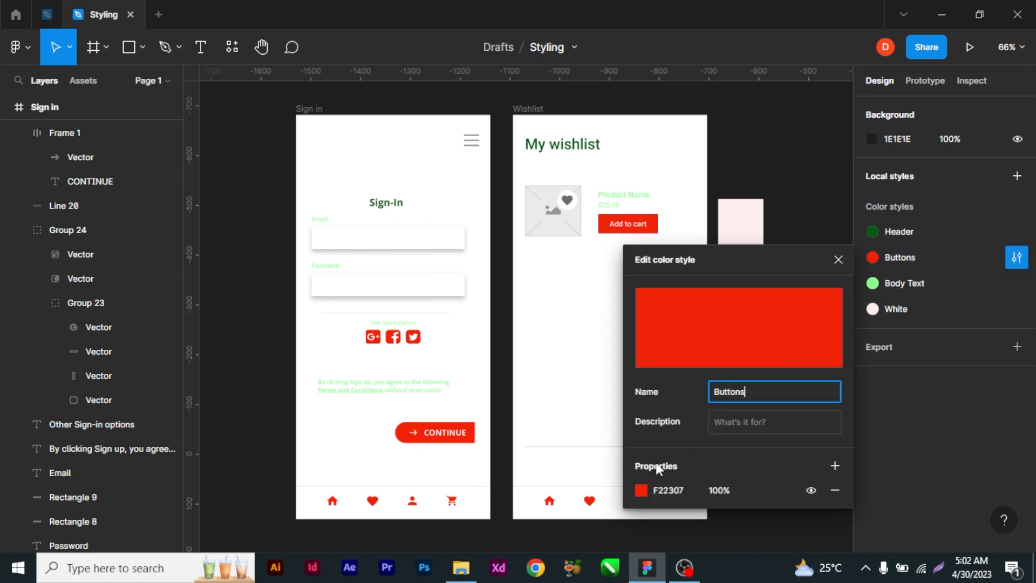
pyautogui.click(640, 490)
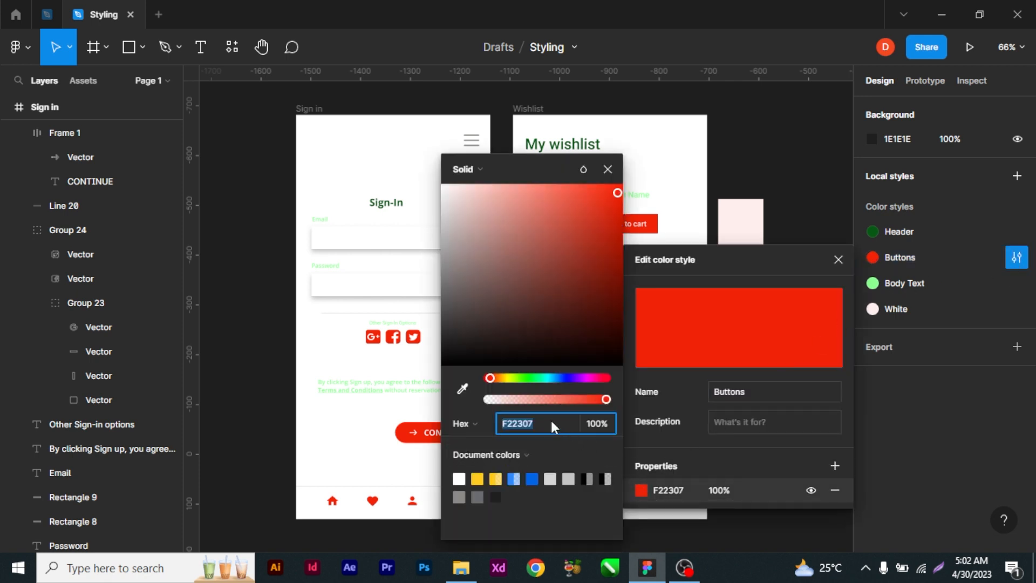
pyautogui.moveTo(490, 377); pyautogui.dragTo(529, 380)
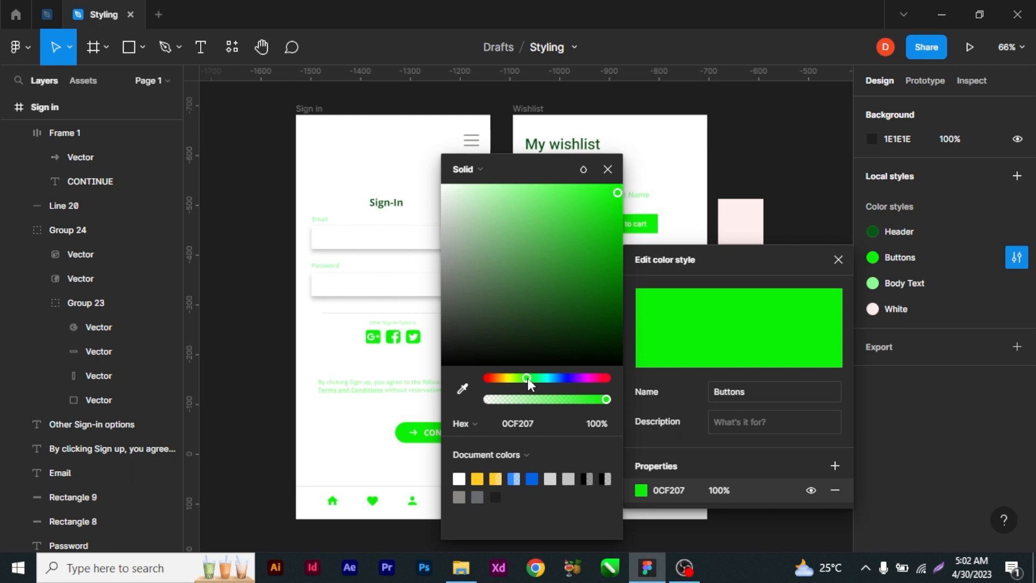
pyautogui.moveTo(617, 195)
pyautogui.mouseDown()
pyautogui.moveTo(609, 190)
pyautogui.moveTo(613, 210)
pyautogui.mouseUp()
pyautogui.click(608, 170)
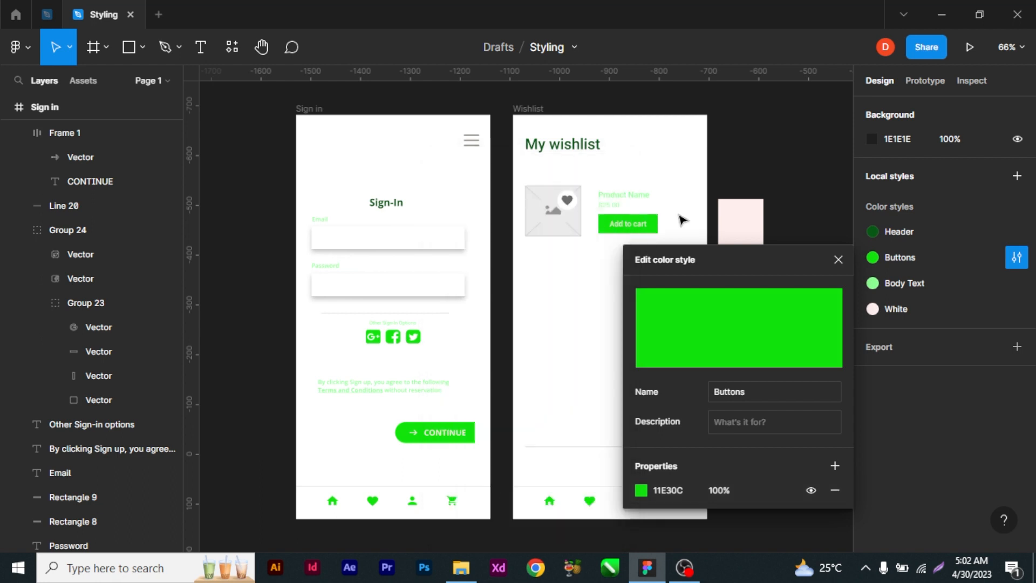
pyautogui.click(837, 260)
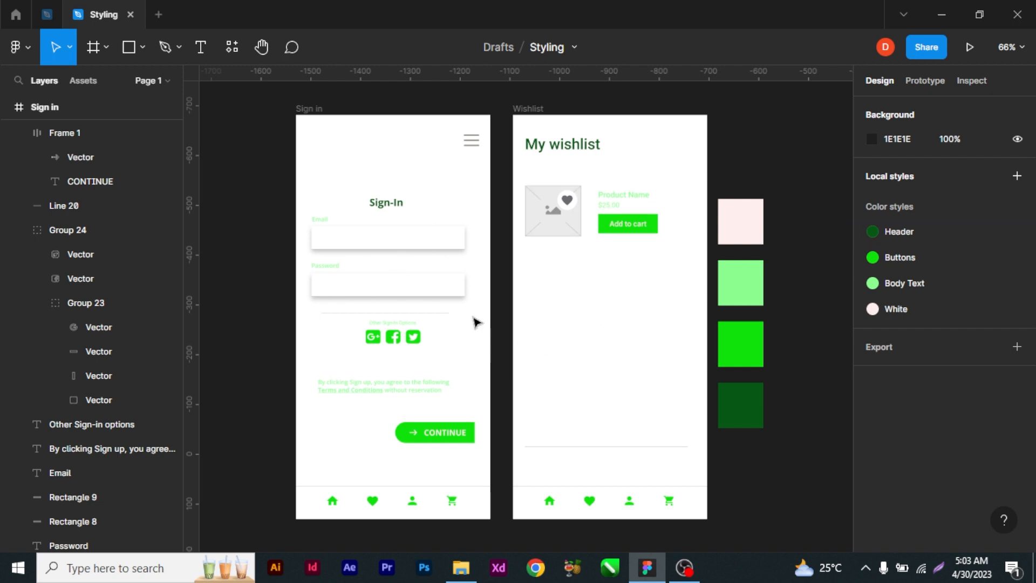
# Select the Sign-In heading text on the Sign in screen and examine its assigned color style.
pyautogui.click(391, 208)
pyautogui.scroll(-3, 912, 339)
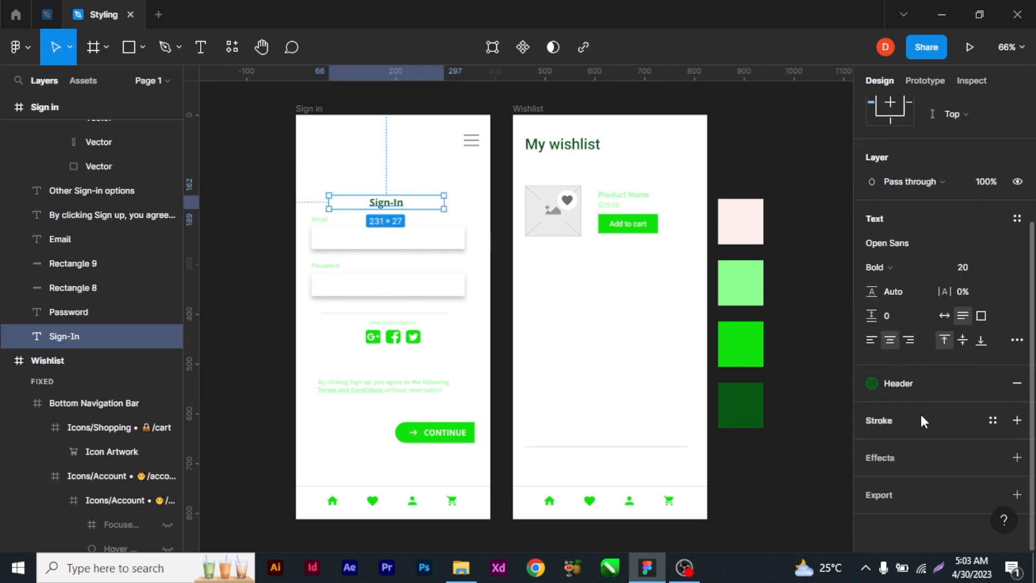
pyautogui.doubleClick(385, 203)
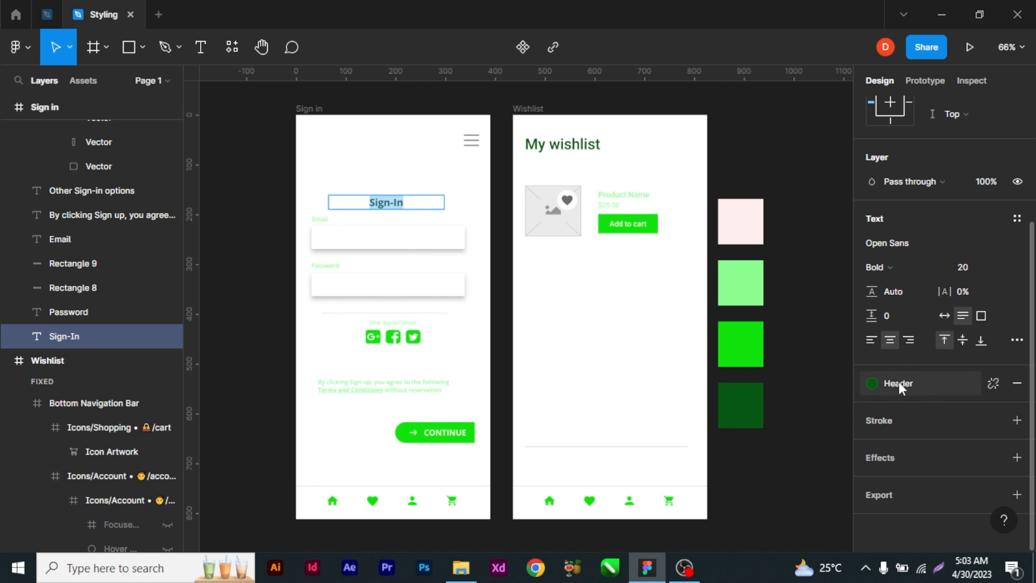
# Detach the Header color style from the Sign-In heading's fill on the Sign in screen and deselect the heading.
pyautogui.click(992, 383)
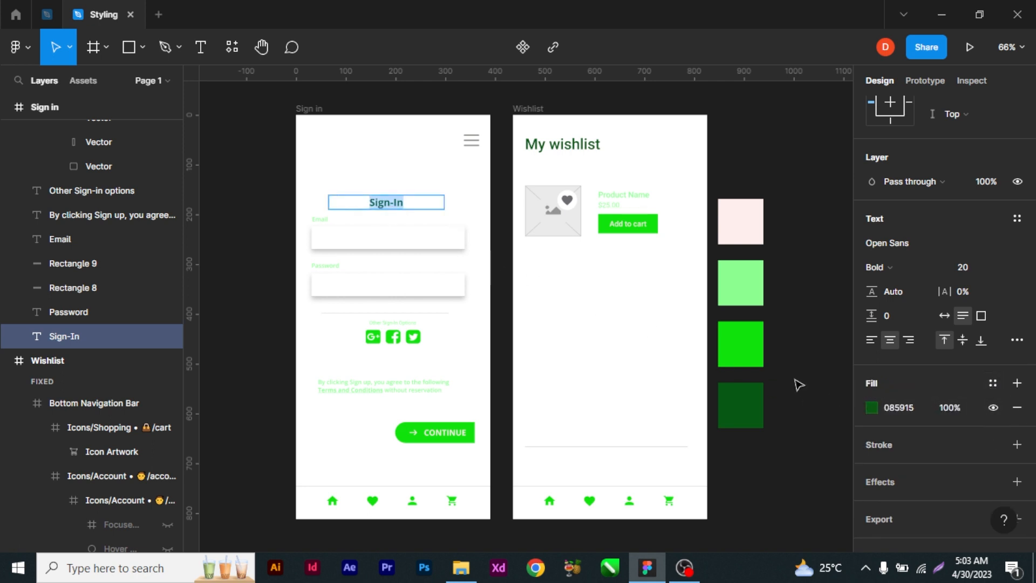
pyautogui.press('Escape')
pyautogui.click(814, 402)
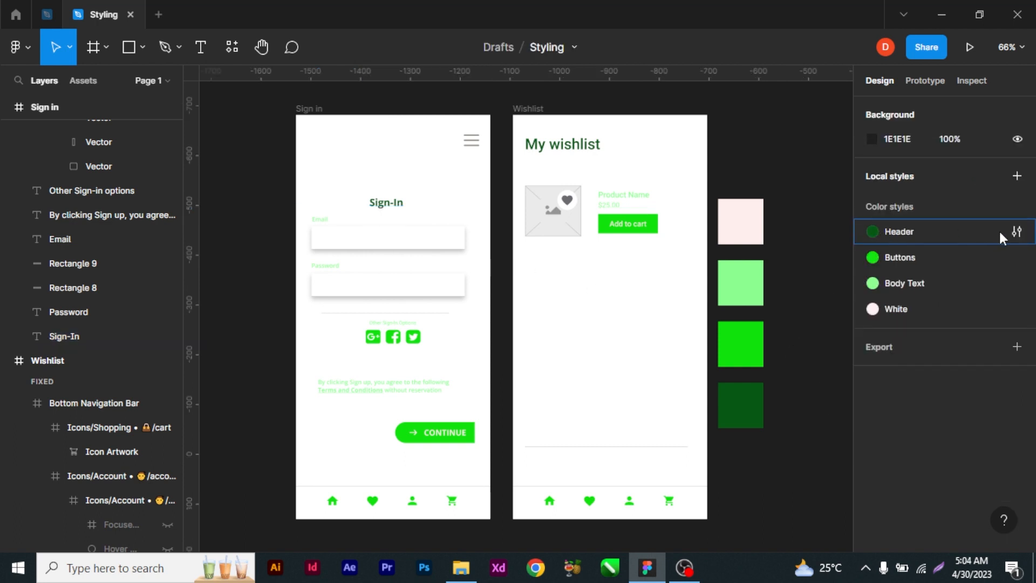
# Edit the Header color style, shifting its hue to dark navy blue 081A59.
pyautogui.click(1016, 233)
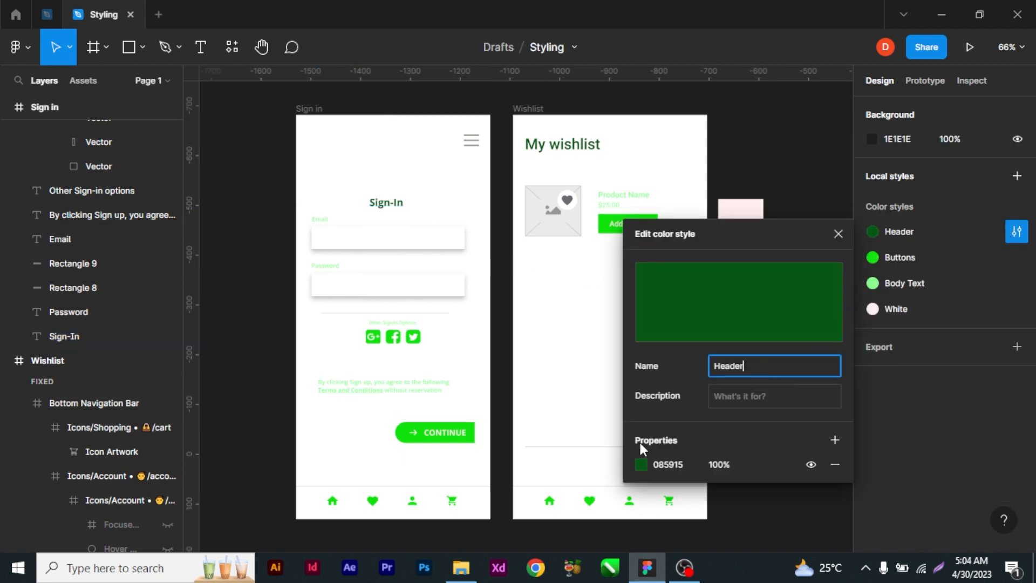
pyautogui.click(641, 464)
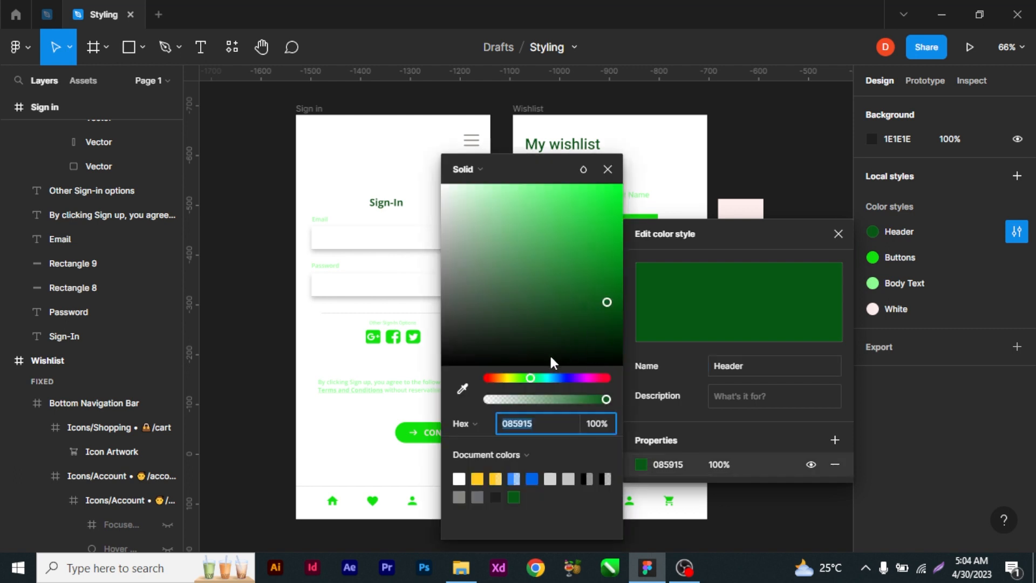
pyautogui.moveTo(533, 378); pyautogui.dragTo(562, 378)
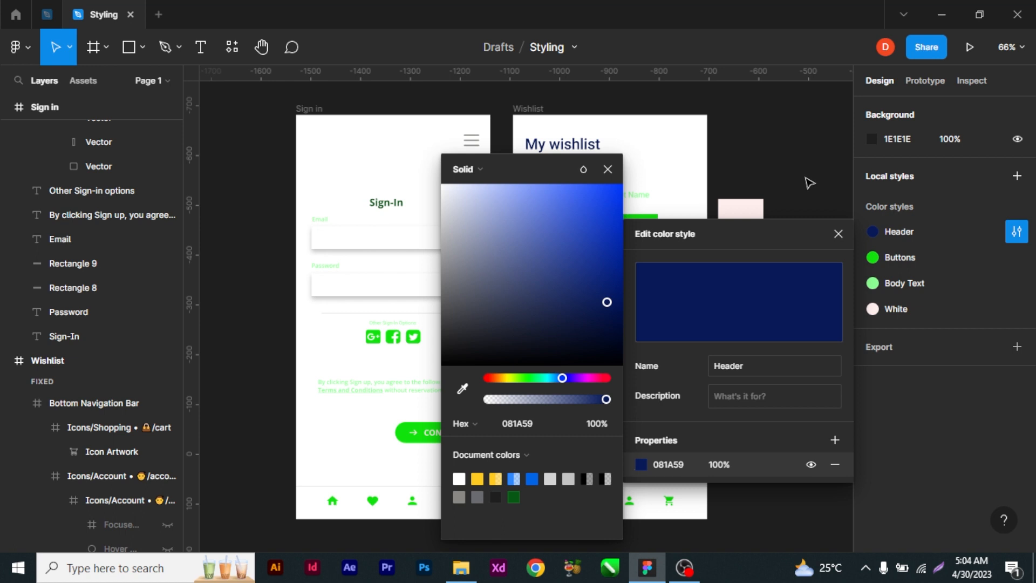
pyautogui.click(809, 182)
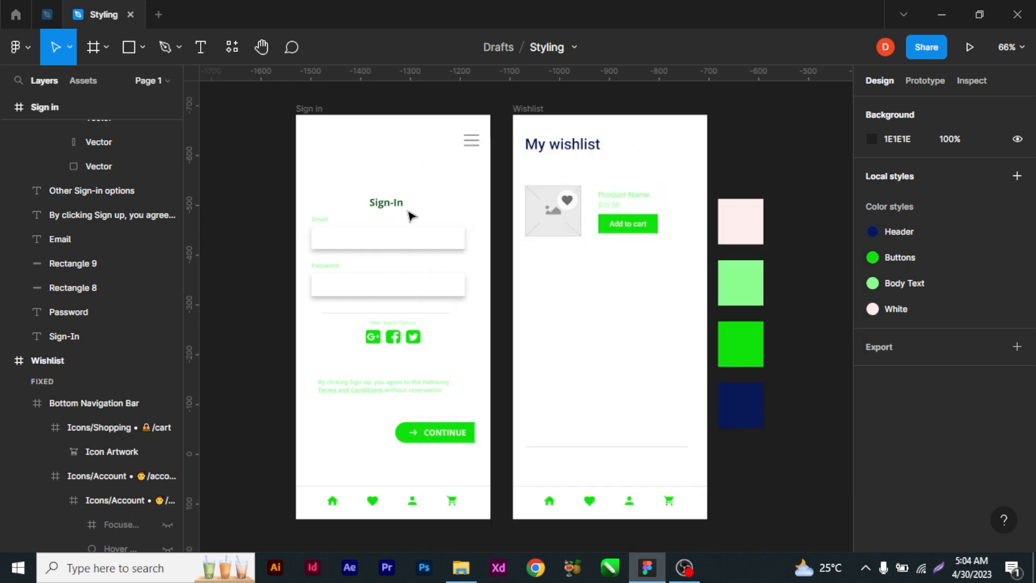
# Edit the Header color style again, lightening its color to medium blue 4162D6.
pyautogui.moveTo(879, 232)
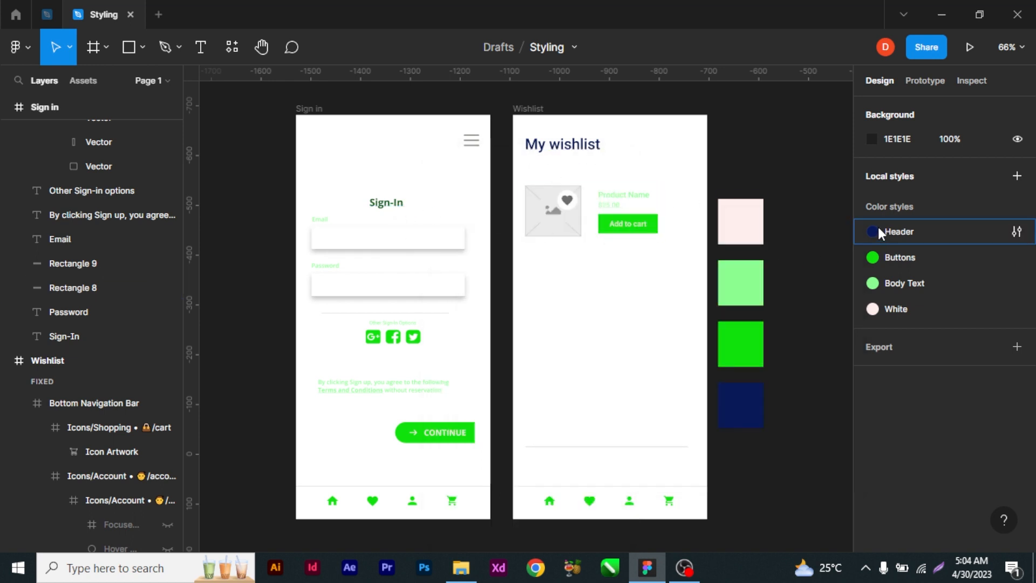
pyautogui.click(1016, 231)
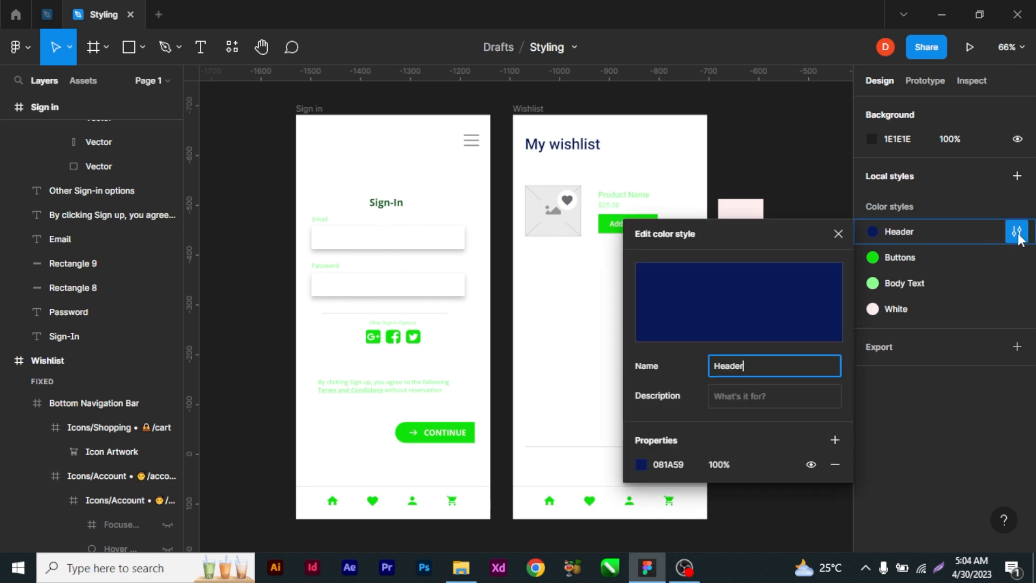
pyautogui.click(642, 464)
pyautogui.moveTo(609, 314); pyautogui.dragTo(568, 218)
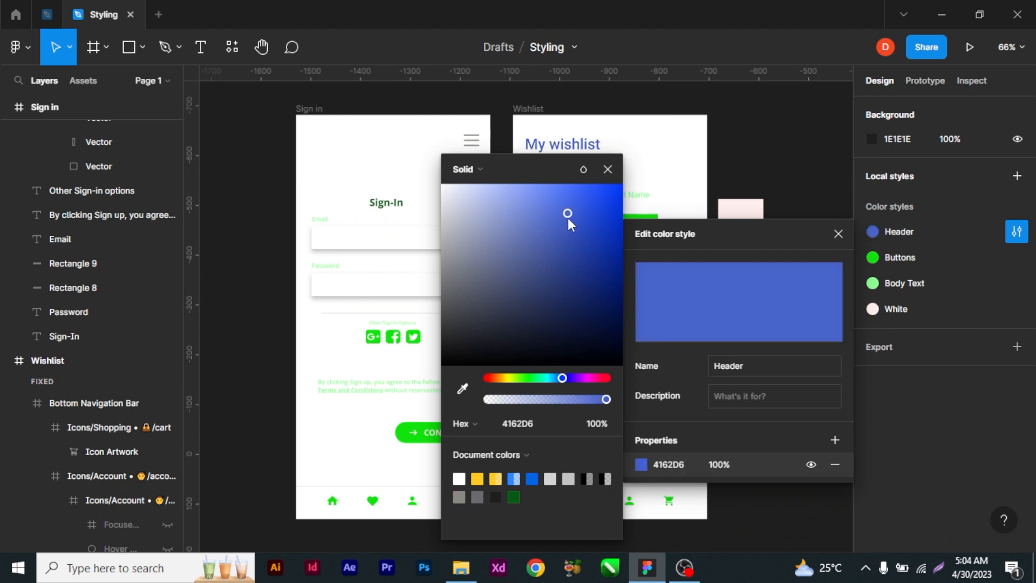
pyautogui.click(797, 198)
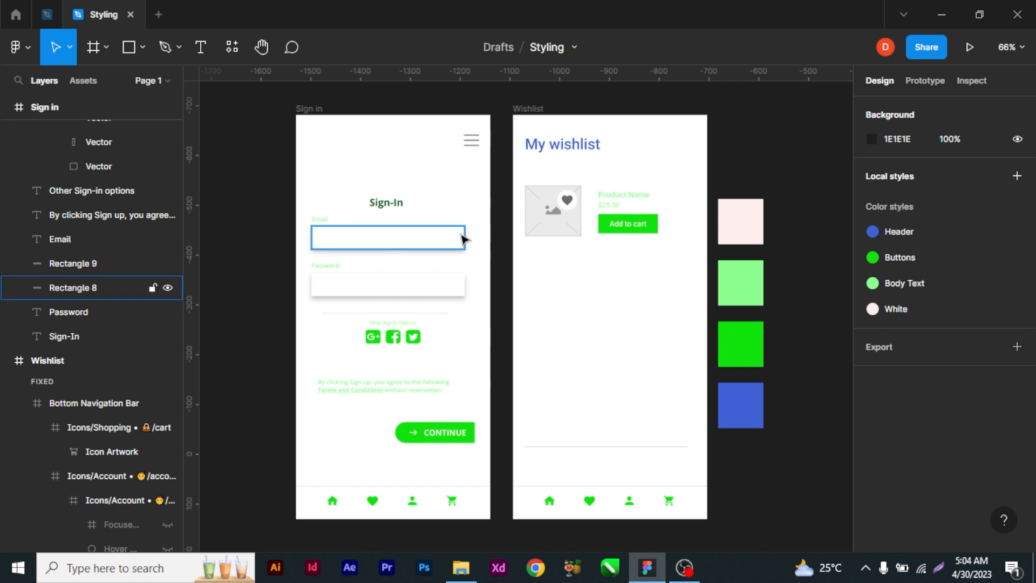
# Apply the blue Header color style to the Sign-In heading text on the Sign in screen.
pyautogui.click(392, 210)
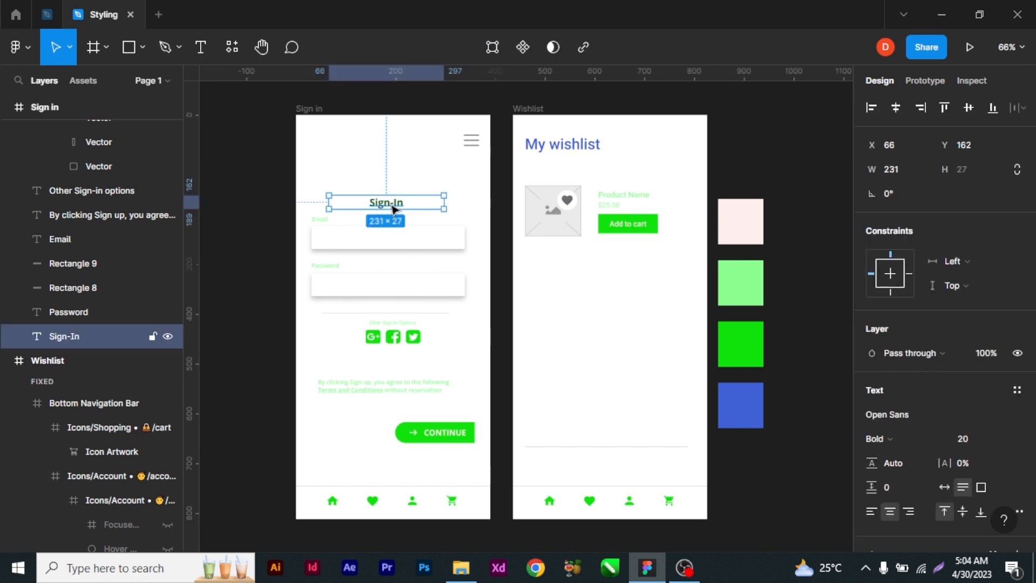
pyautogui.doubleClick(392, 205)
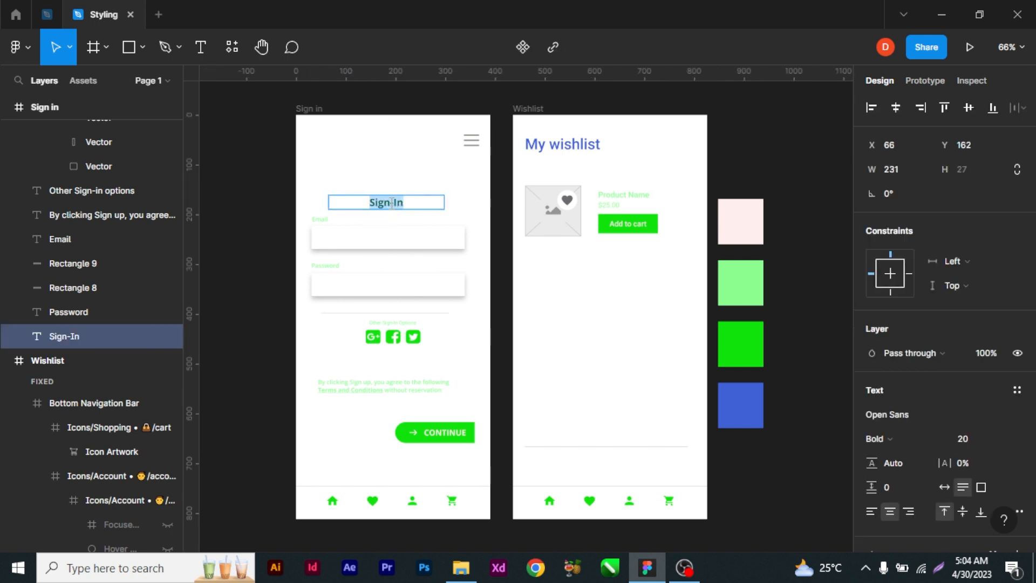
pyautogui.scroll(-4, 971, 429)
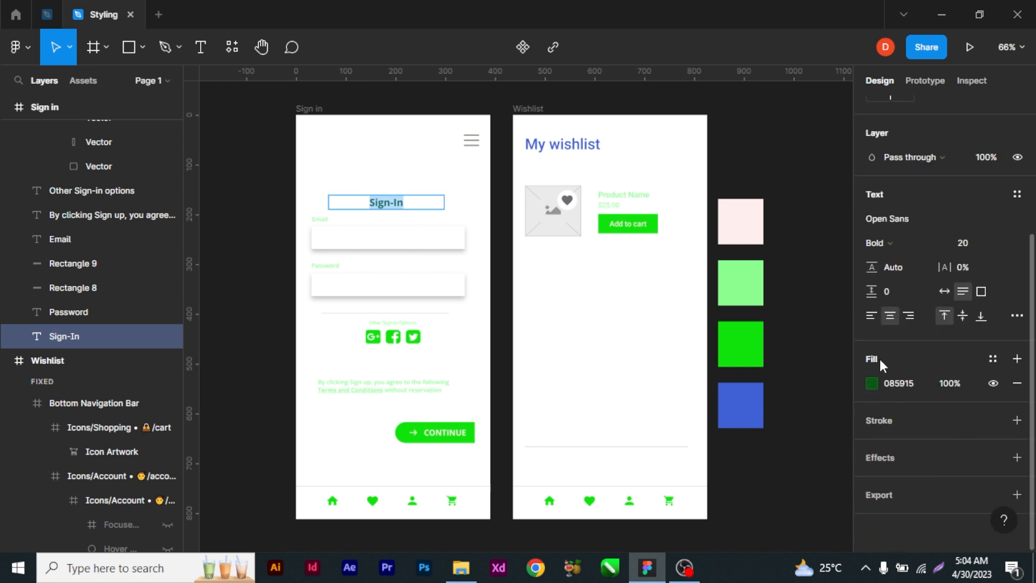
pyautogui.click(993, 359)
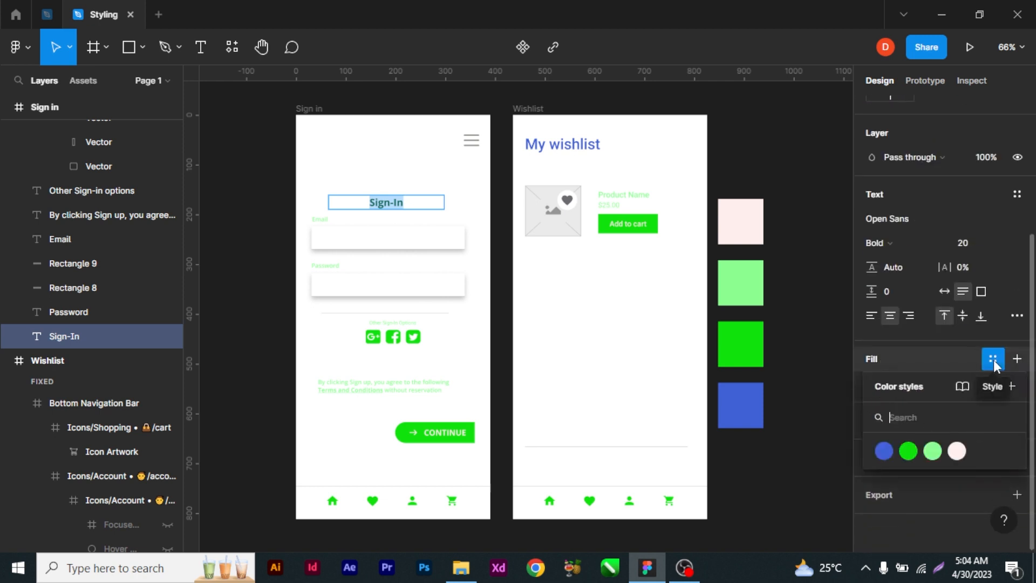
pyautogui.click(884, 450)
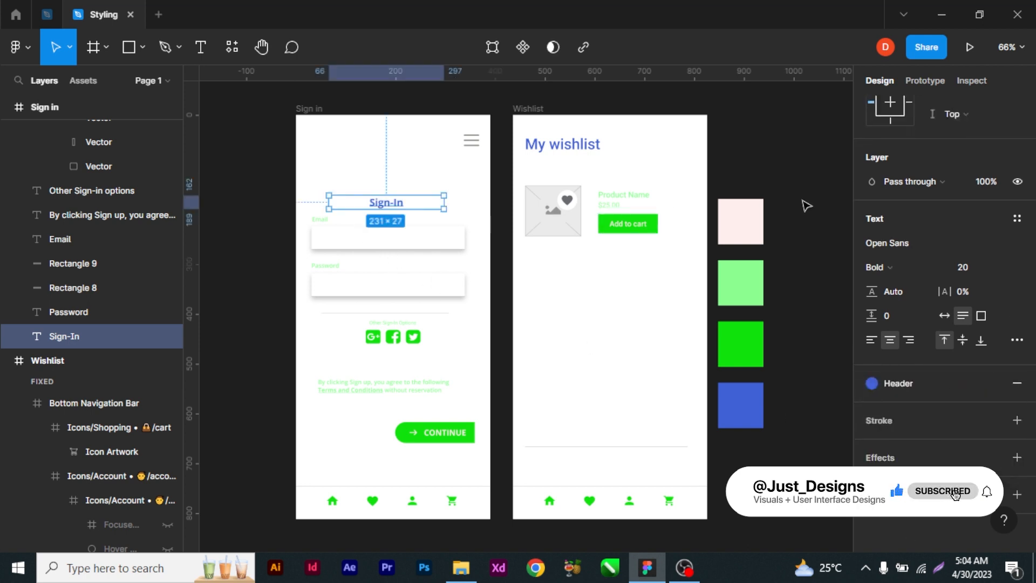
pyautogui.click(831, 398)
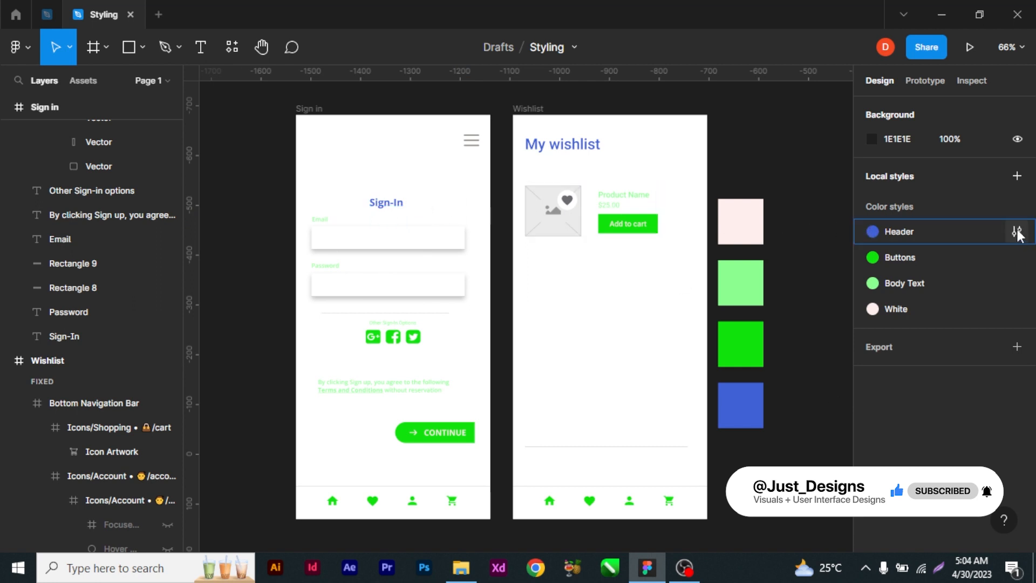
# Edit the Header color style, changing its color to muted olive 848B55, and close the style editor.
pyautogui.click(1017, 232)
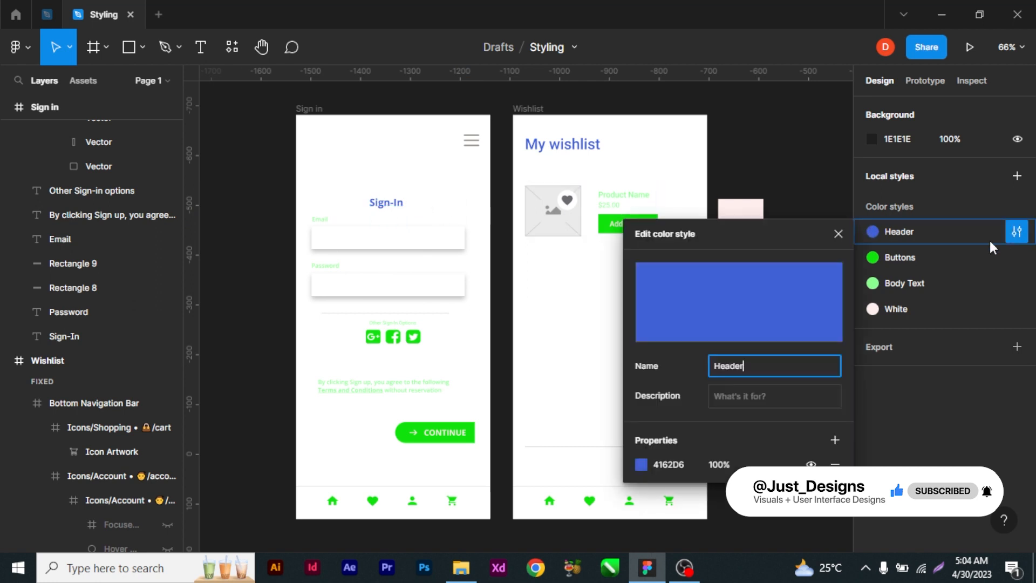
pyautogui.click(640, 464)
pyautogui.moveTo(586, 260); pyautogui.dragTo(513, 268)
pyautogui.moveTo(538, 378); pyautogui.dragTo(510, 378)
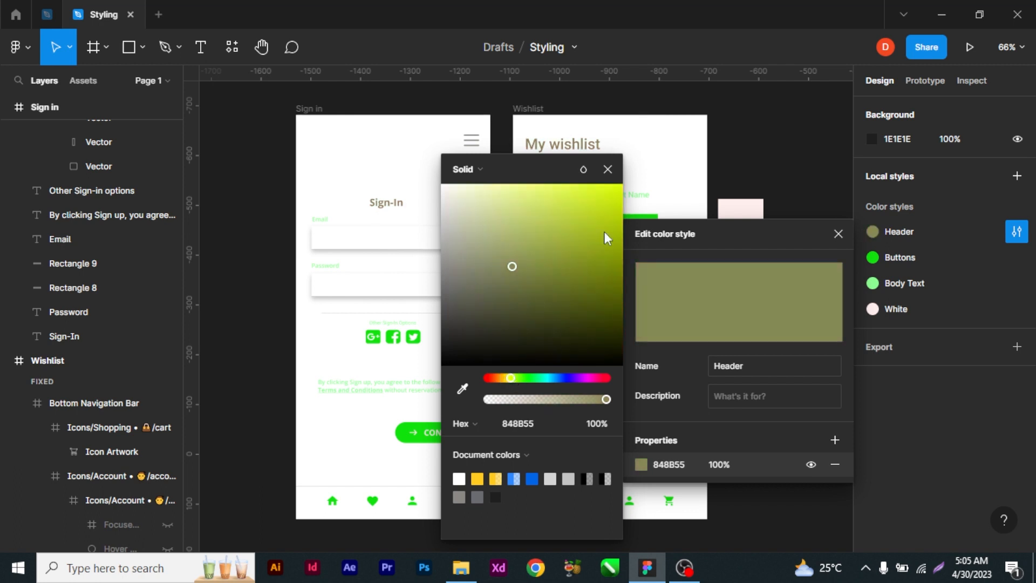
pyautogui.click(608, 170)
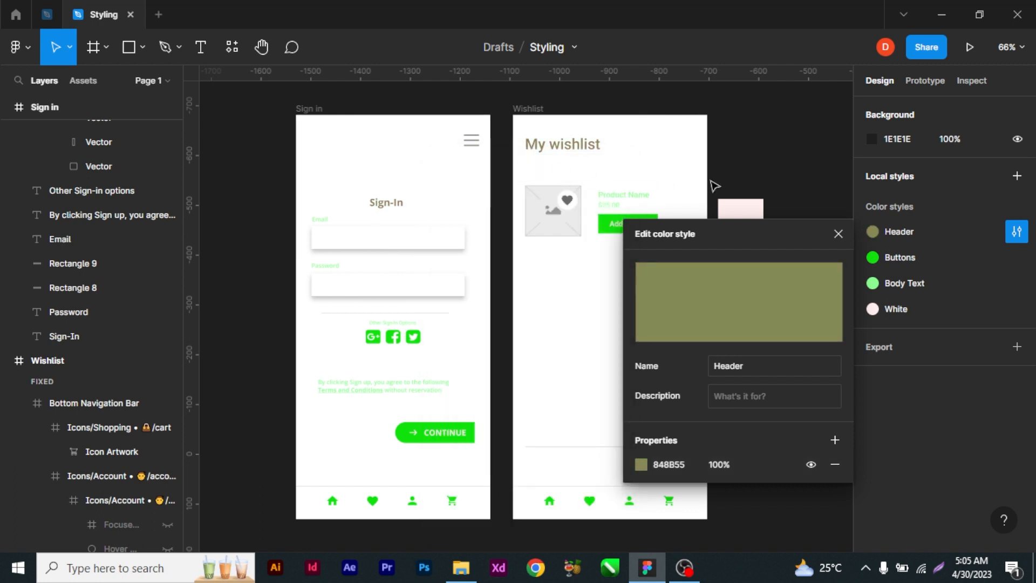
pyautogui.click(838, 233)
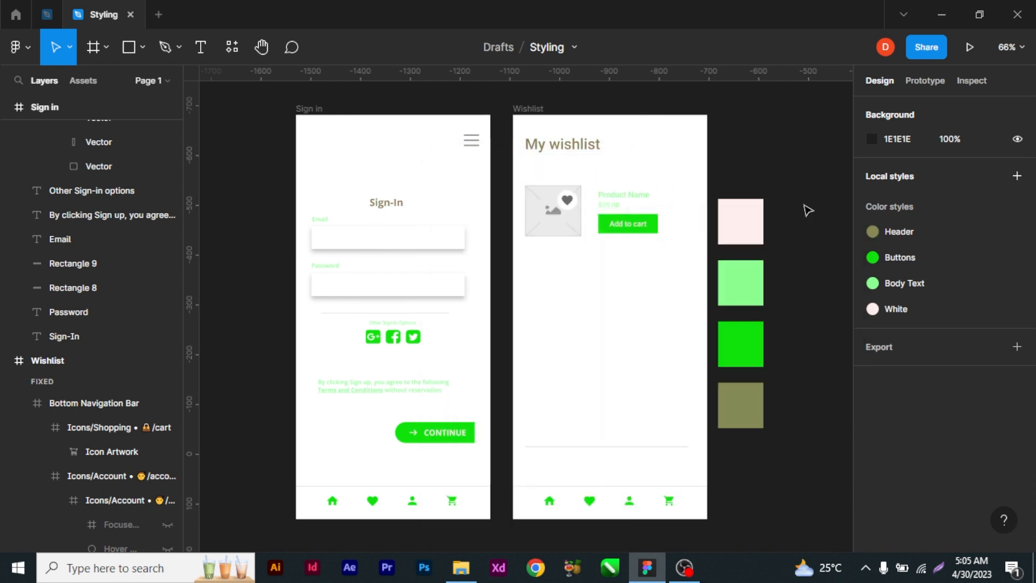